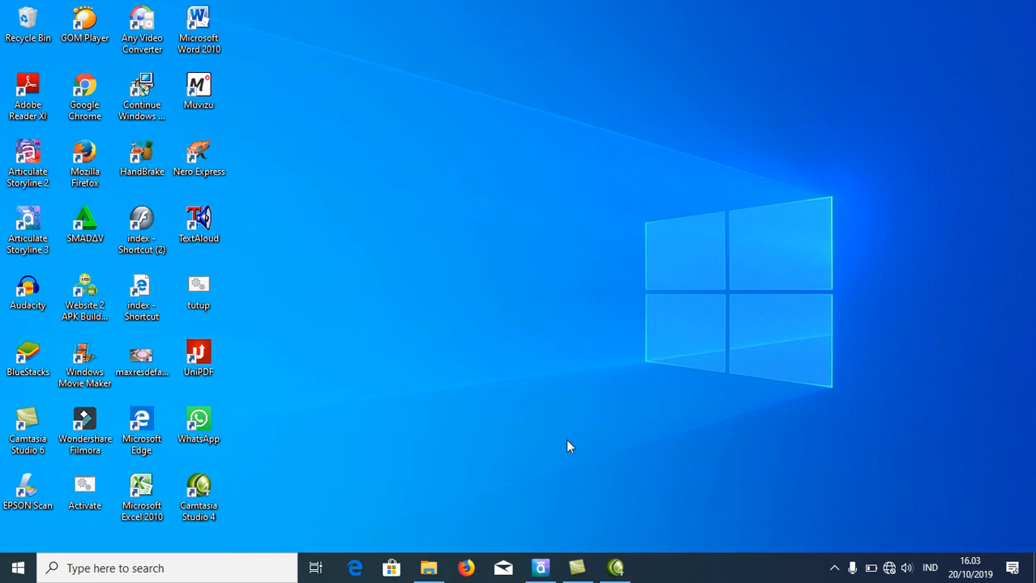
- Switch to Articulate Storyline and insert a graded Multiple Choice question slide after the opening slide
click(541, 567)
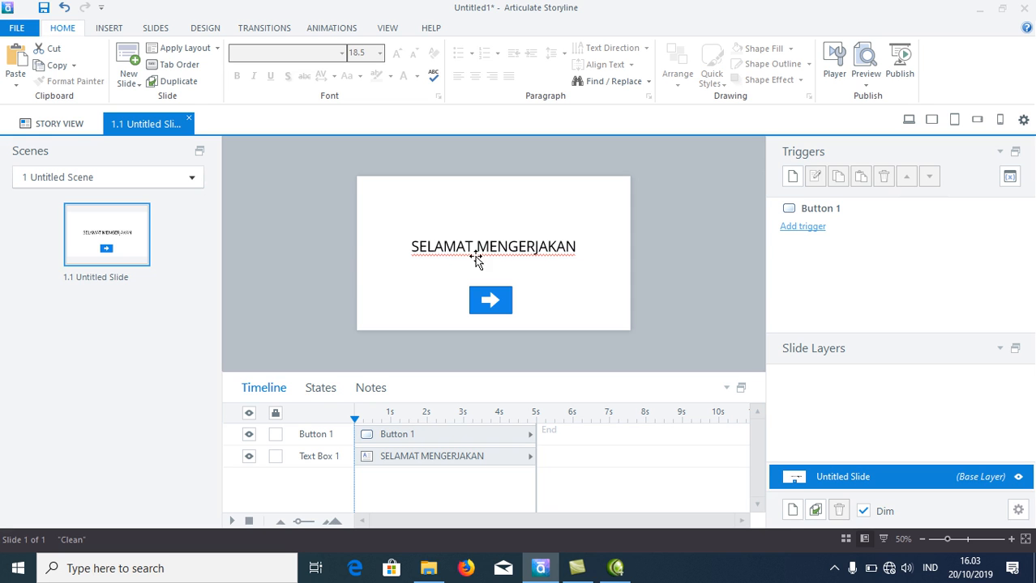
click(496, 296)
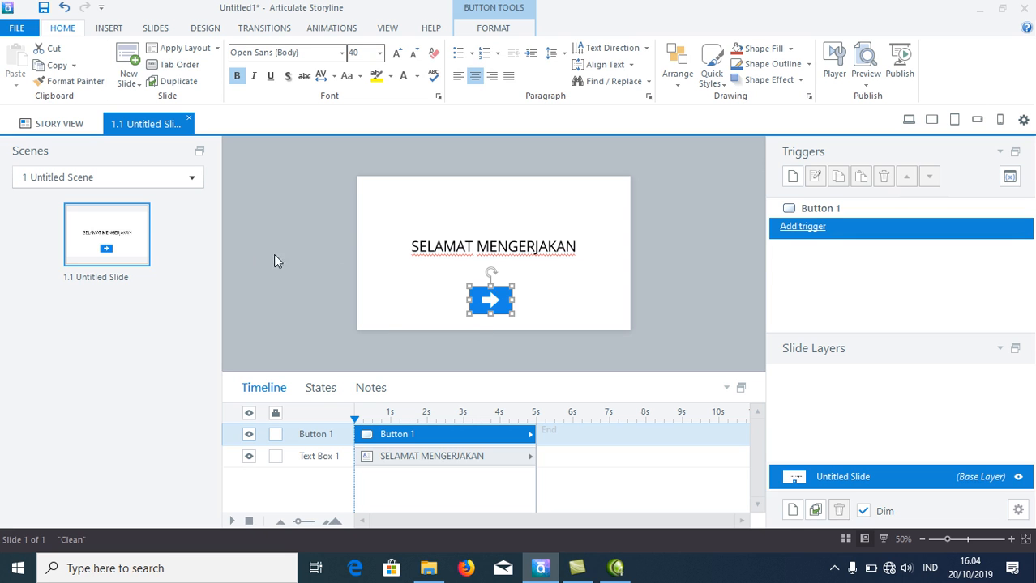
click(156, 29)
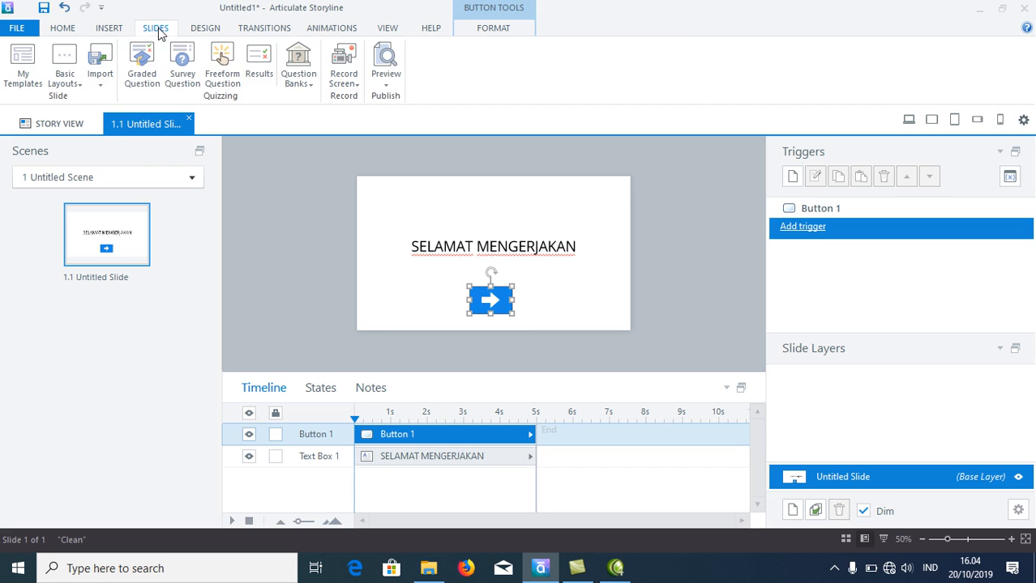
click(149, 85)
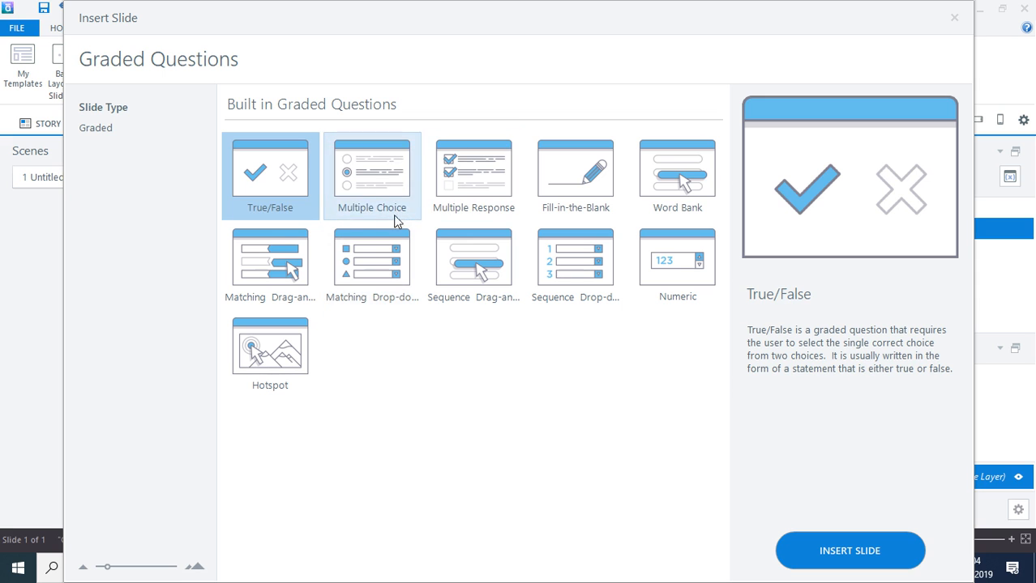
click(375, 188)
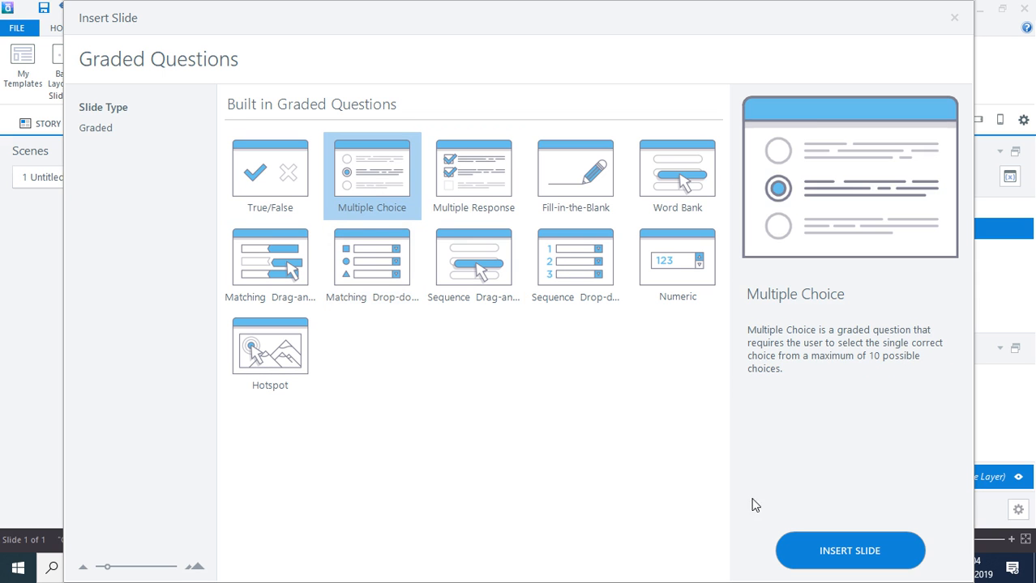
click(826, 551)
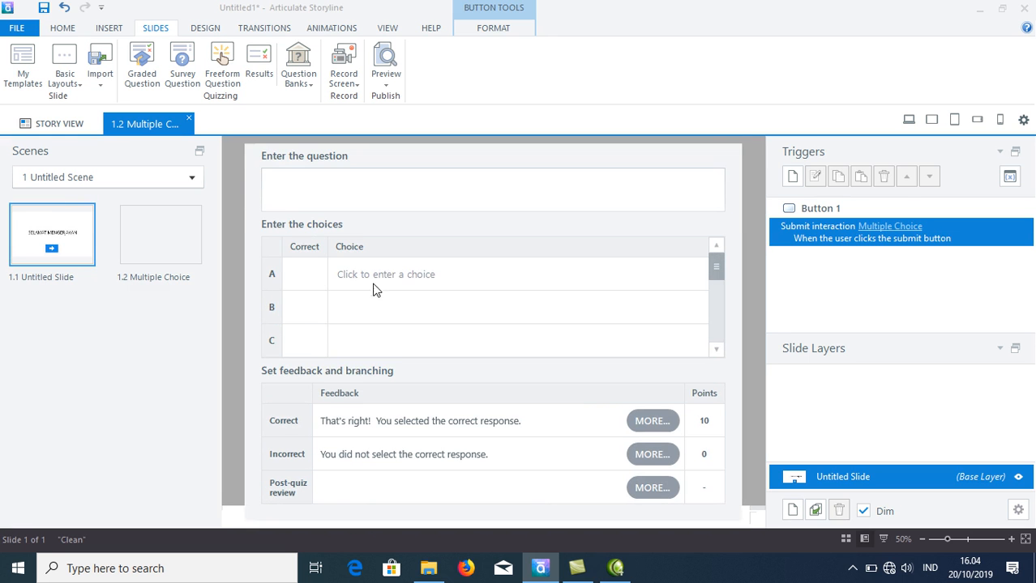
- Enter "Siapakah presiden pertama RI?" as the question in the form view of slide 1.2
click(65, 243)
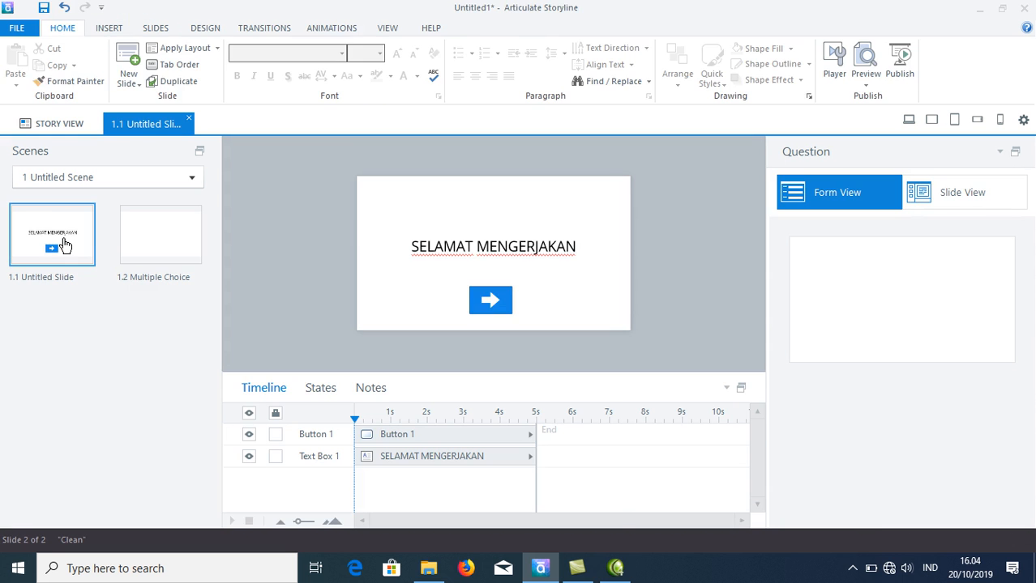
click(181, 236)
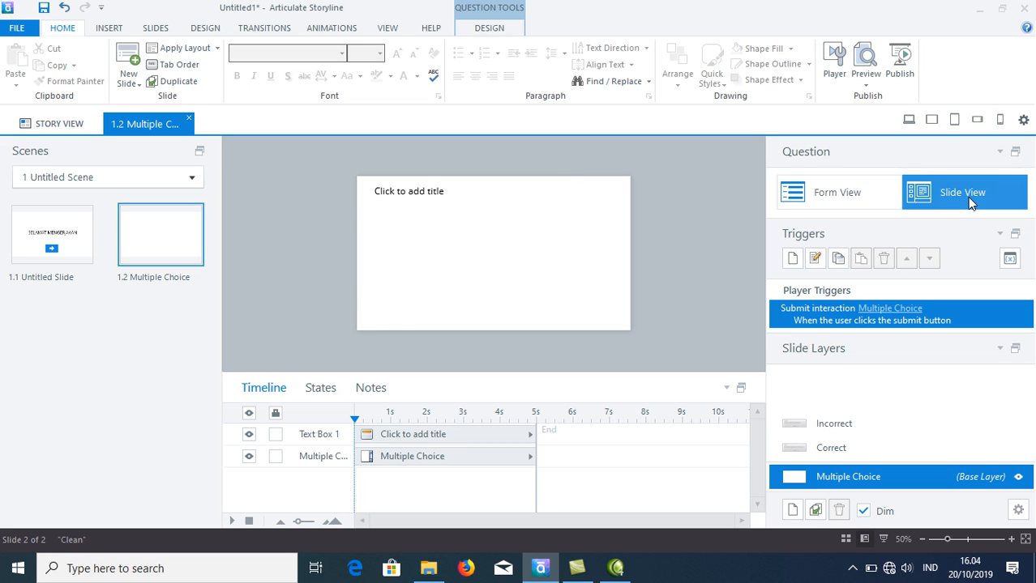
click(835, 199)
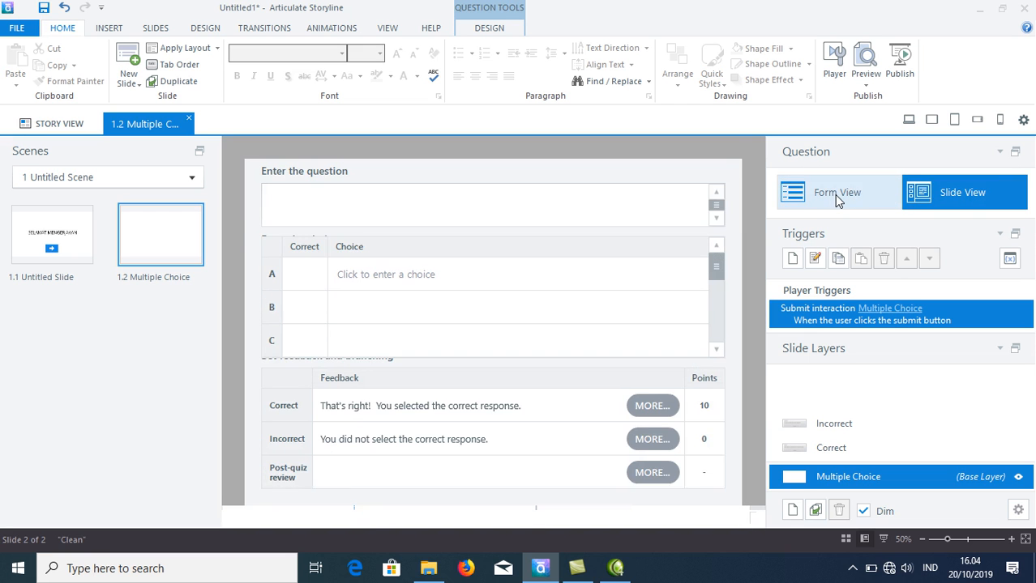
click(373, 178)
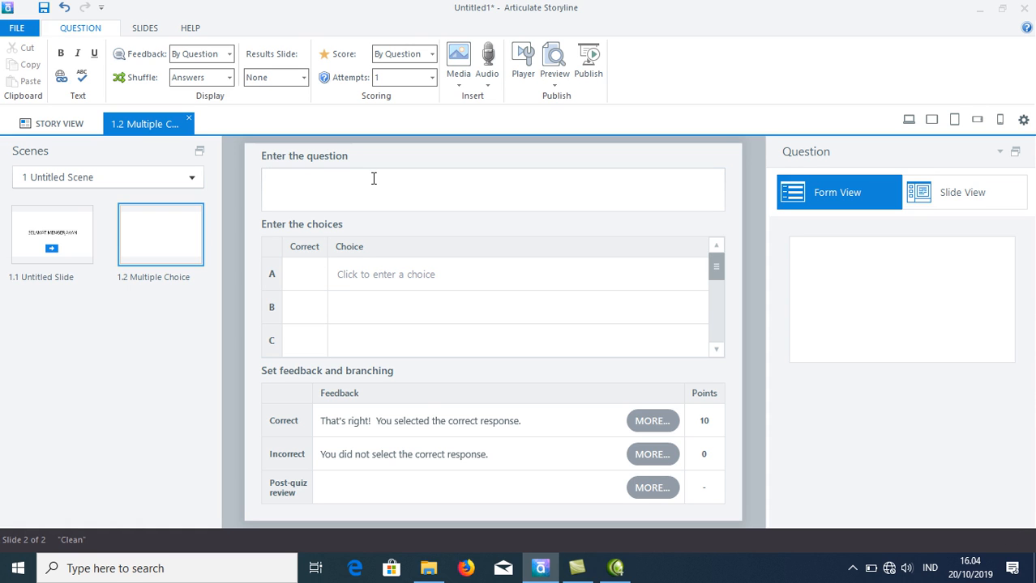
text(sIAPA)
key(BackSpace)
key(BackSpace)
key(BackSpace)
key(BackSpace)
text(Siapakah presiden pertama)
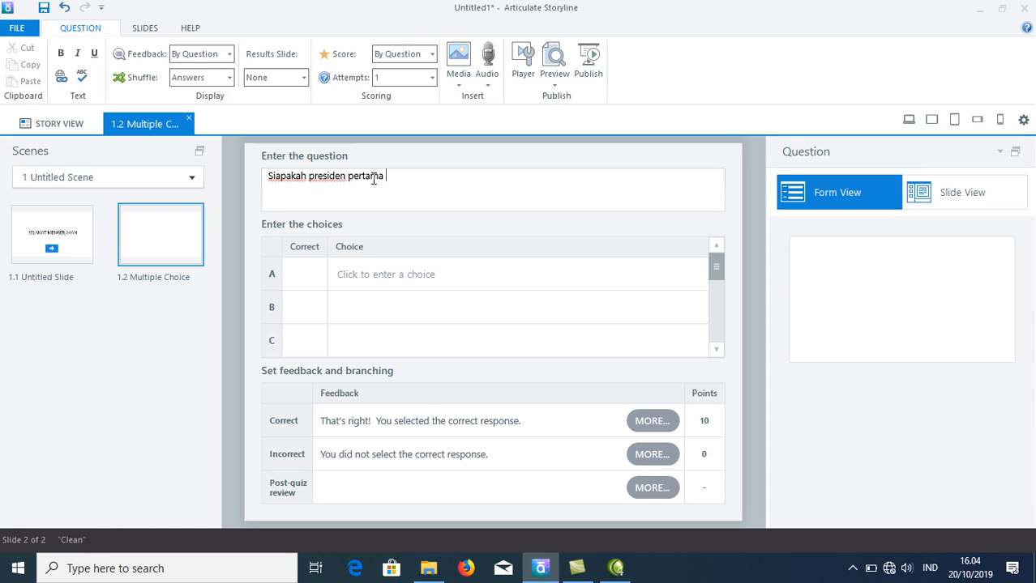
text( R)
- Enter "Pak Harto" as choice A and "Pak Habibie" as choice B
click(311, 275)
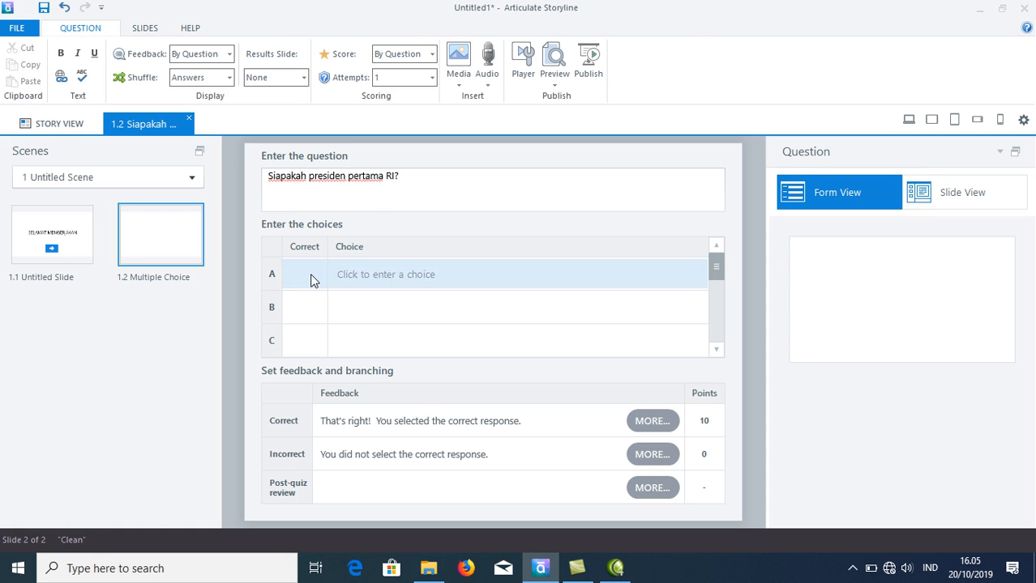
click(372, 274)
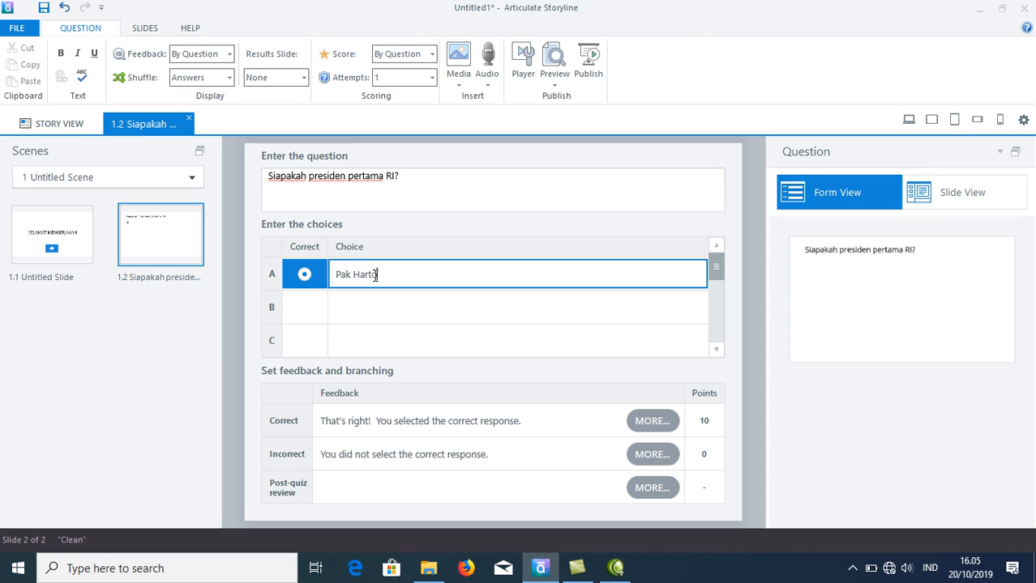
click(312, 313)
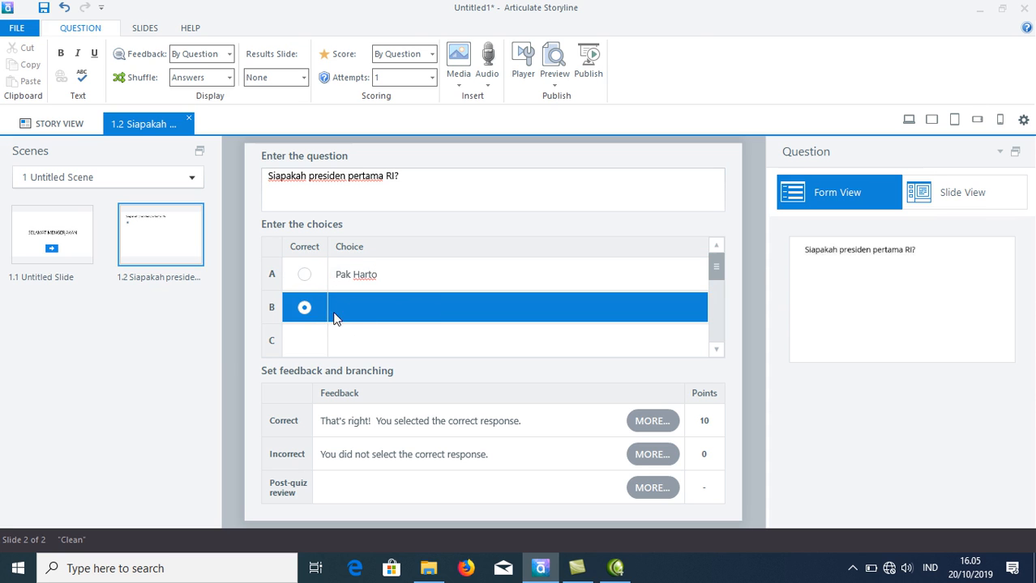
click(376, 315)
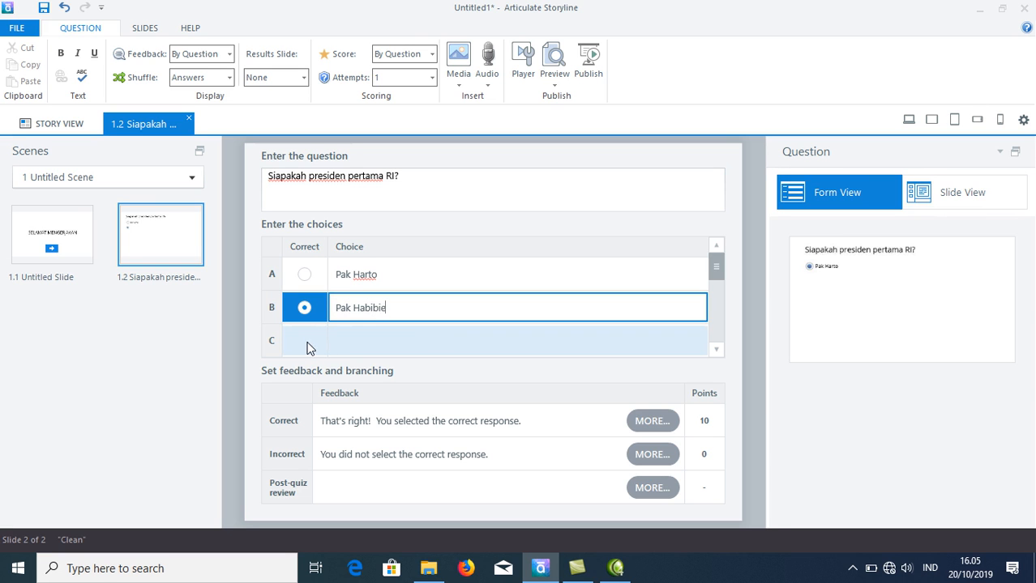
- Enter "Pak Karno" as choice C and "Pak Jokowi" as choice D
click(348, 342)
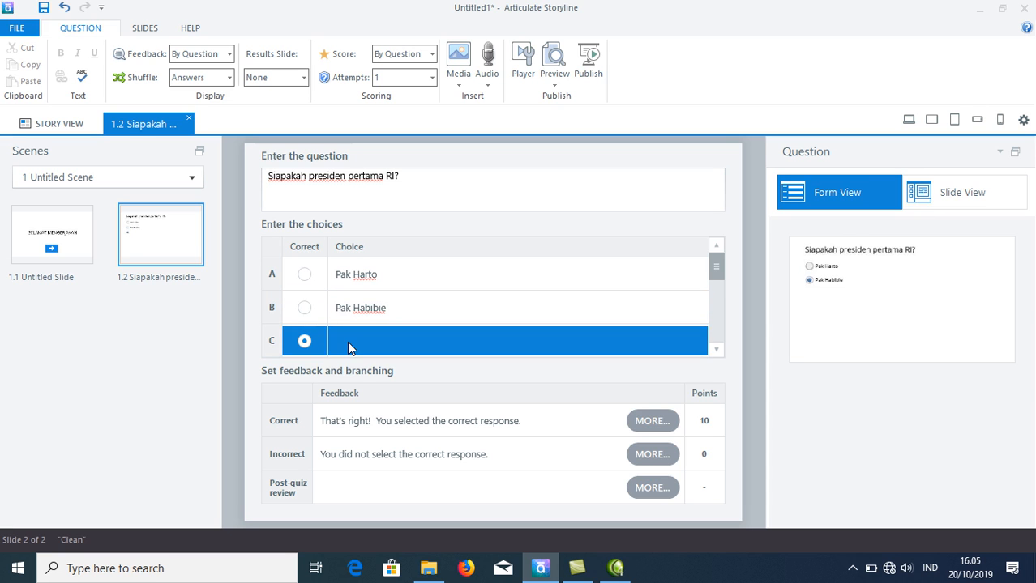
click(347, 341)
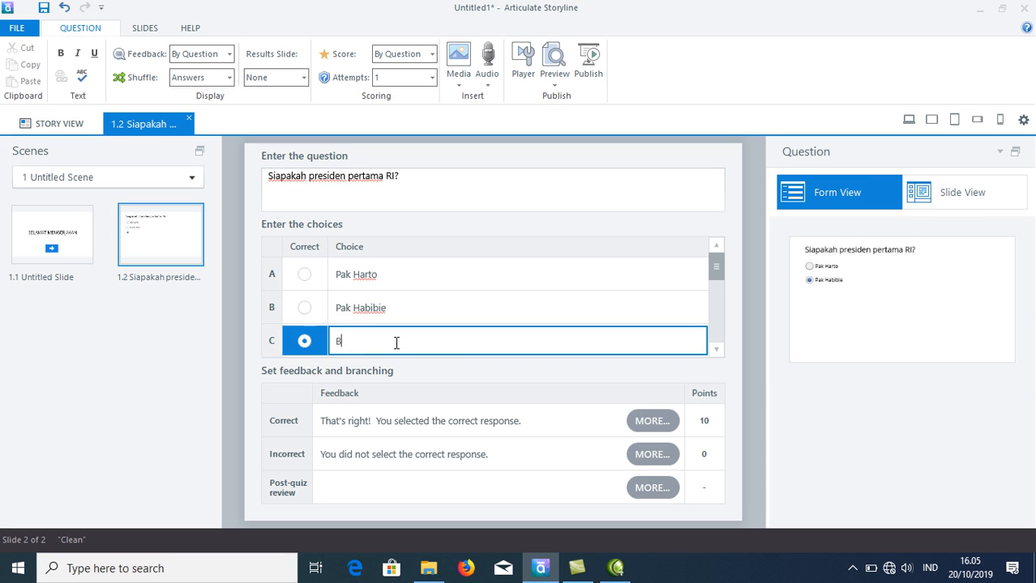
text(Pak Karno)
scroll(474, 330, down, 2)
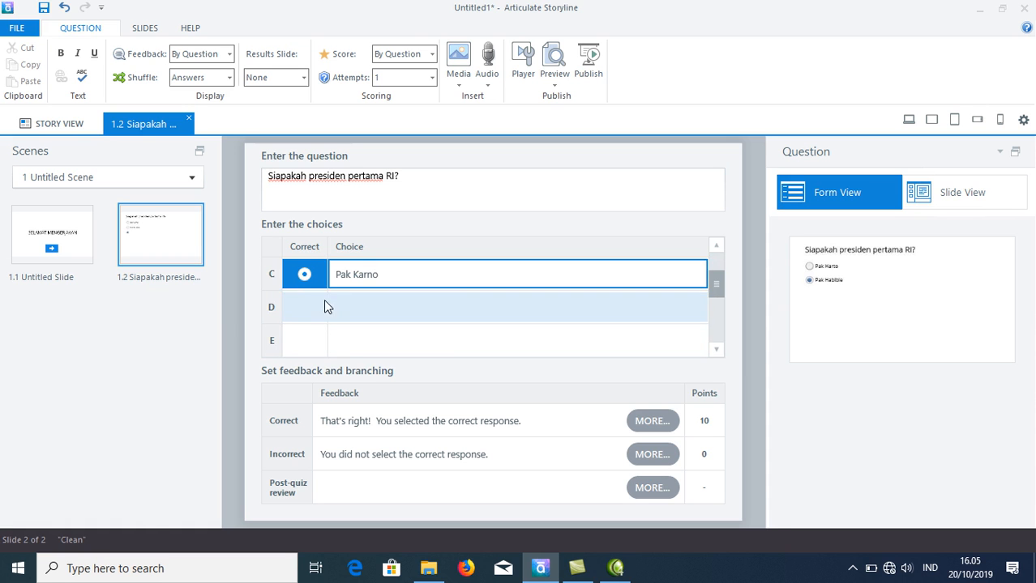
click(373, 306)
click(370, 308)
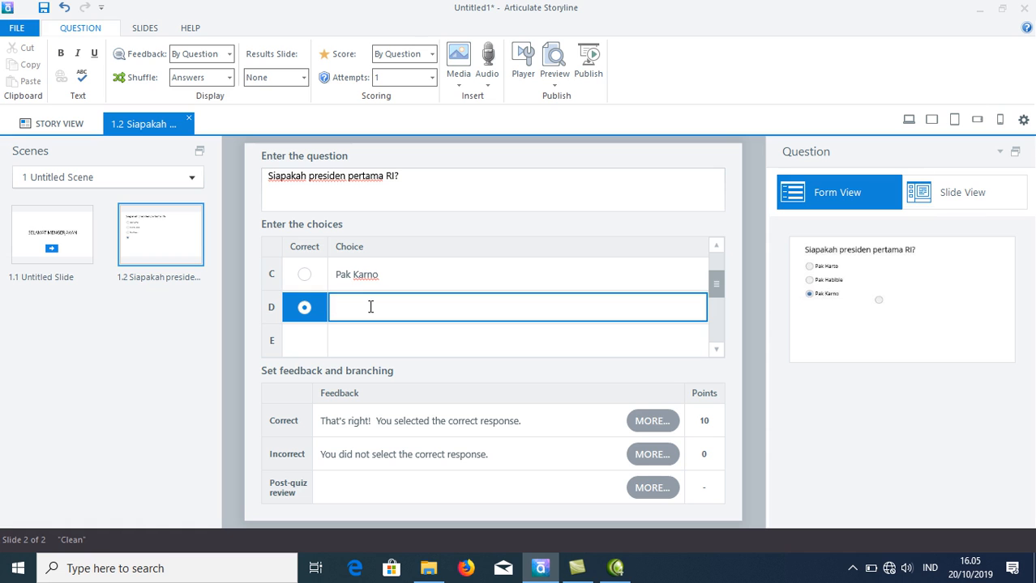
text(Pak Jokowi)
- Mark choice C, "Pak Karno", as the correct answer
click(304, 275)
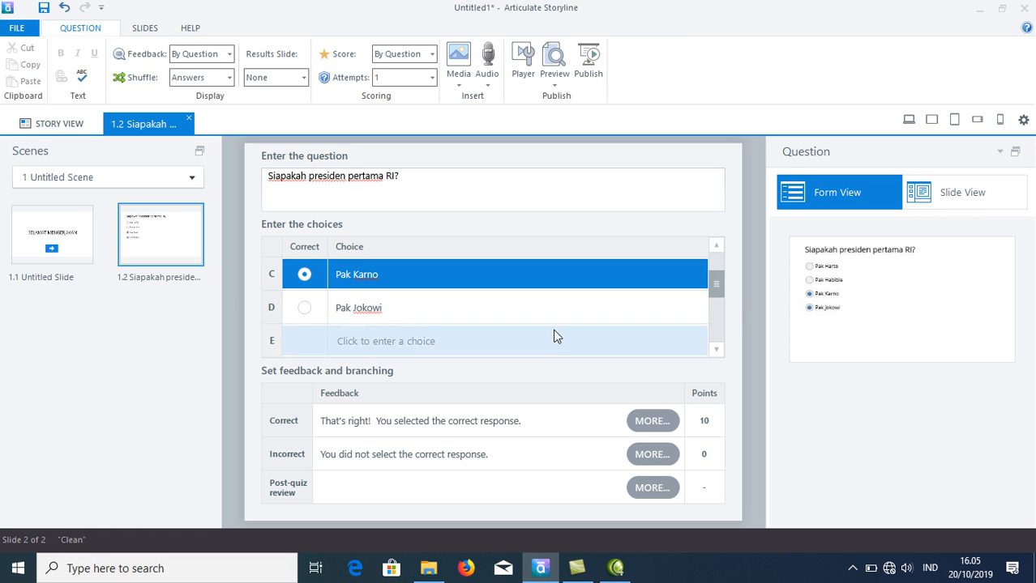
scroll(490, 313, up, 1)
scroll(490, 313, up, 1)
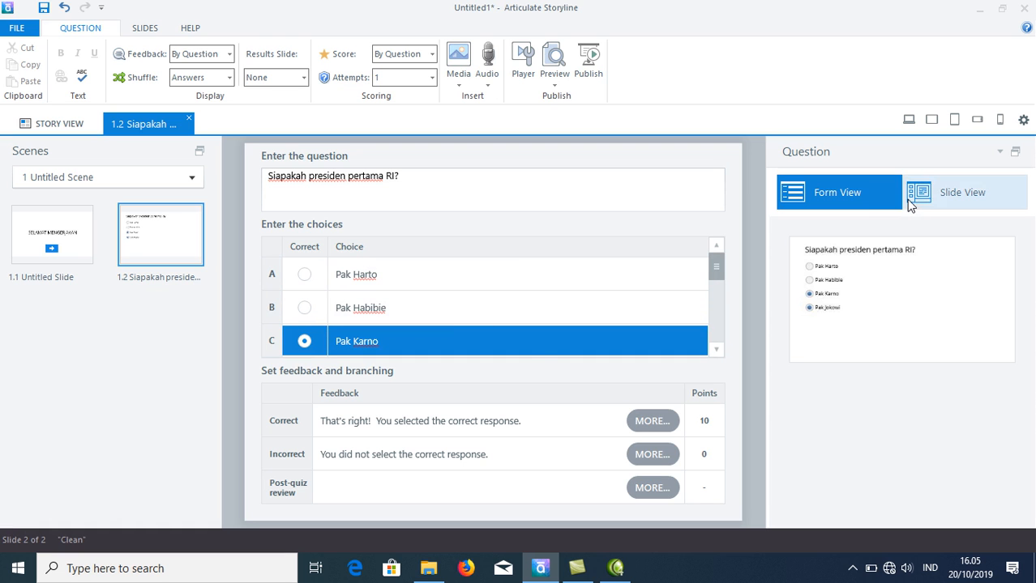
- Show the question in slide view, preview only this slide, and close the preview
click(969, 194)
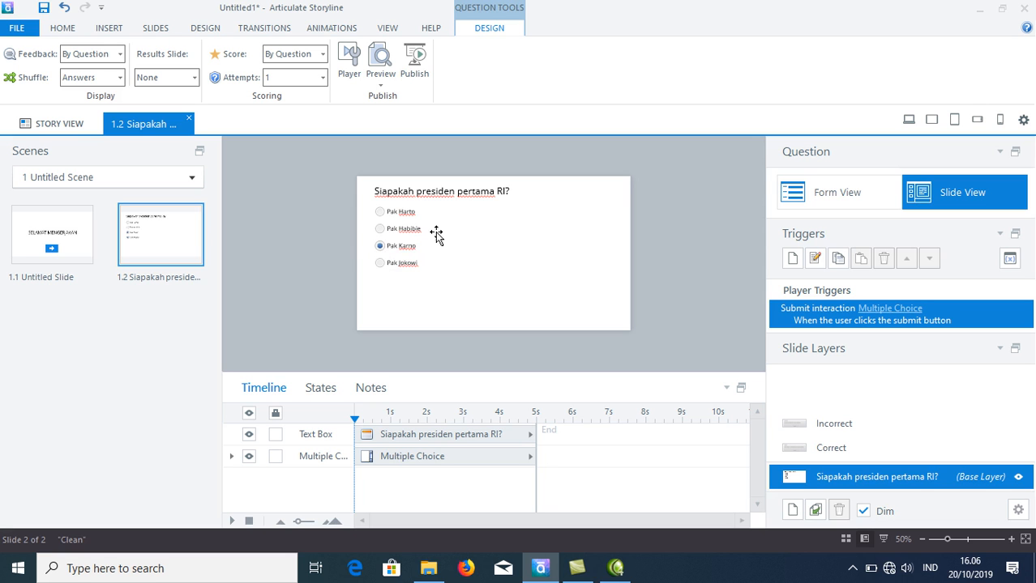
click(381, 85)
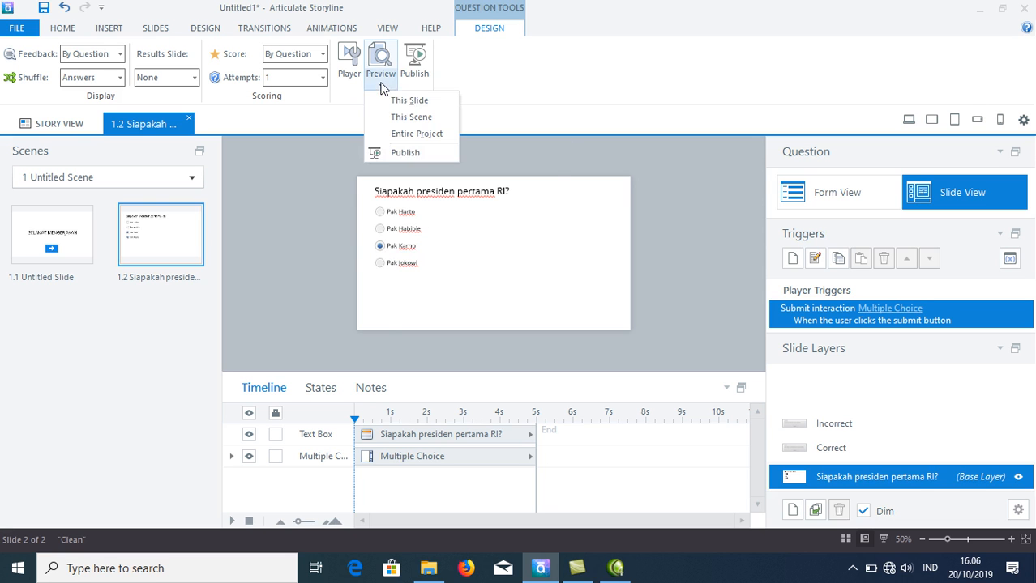
click(397, 100)
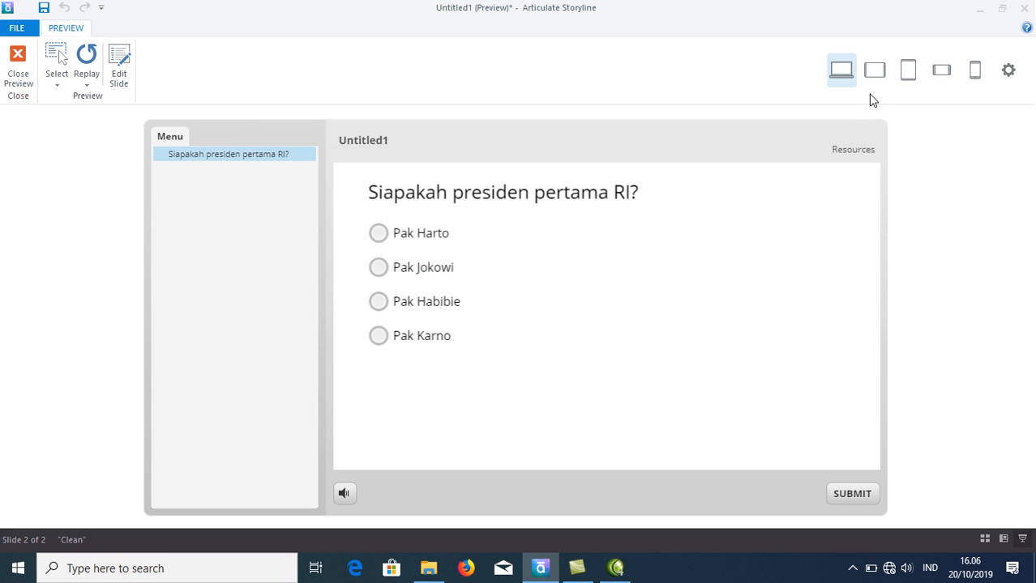
click(17, 65)
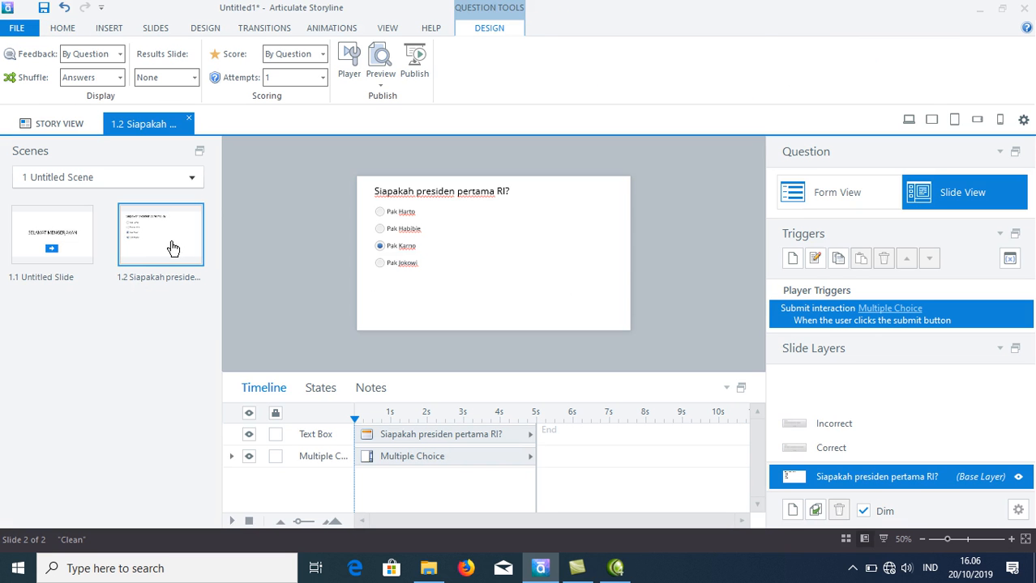
- Duplicate the question slide 1.2 and change the copy's question to "Ibukota Indonesia adalah...." in form view
right_click(178, 245)
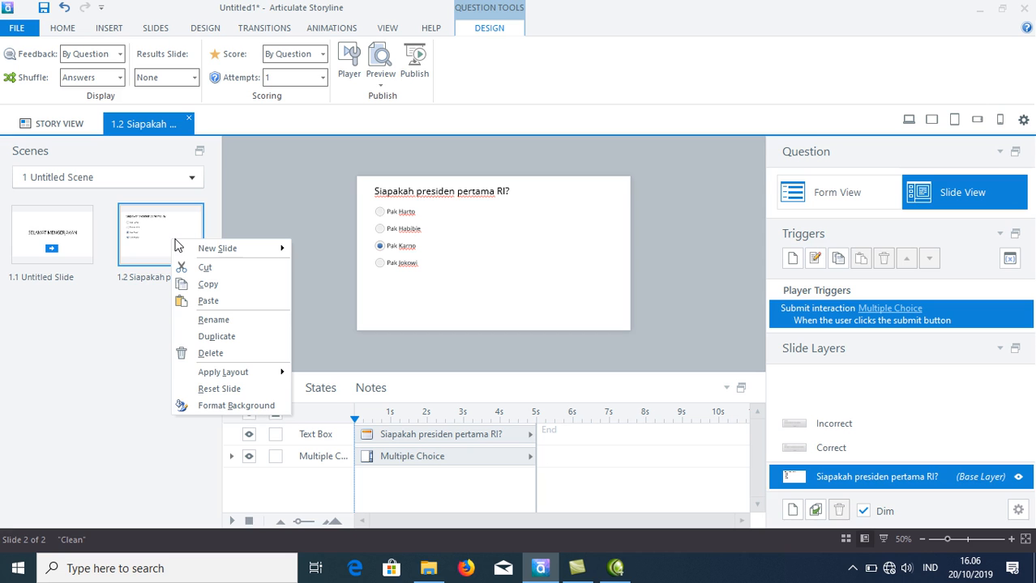
click(231, 337)
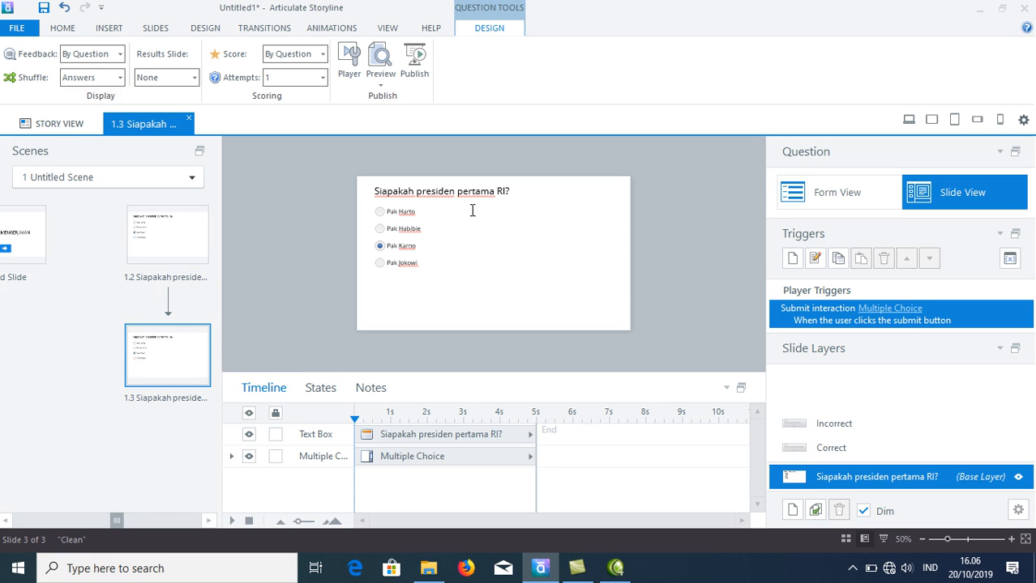
click(837, 199)
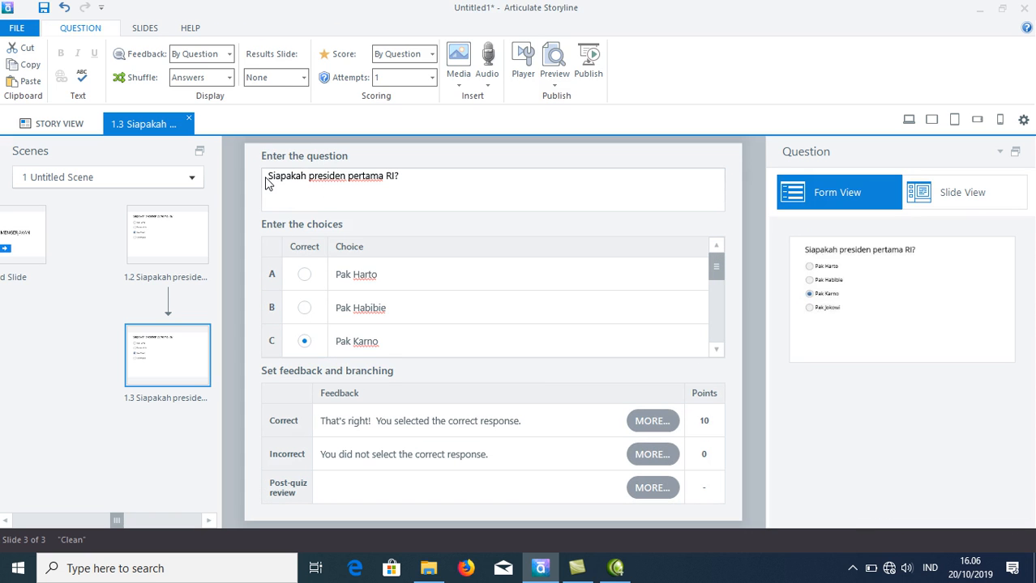
drag(269, 178, 434, 171)
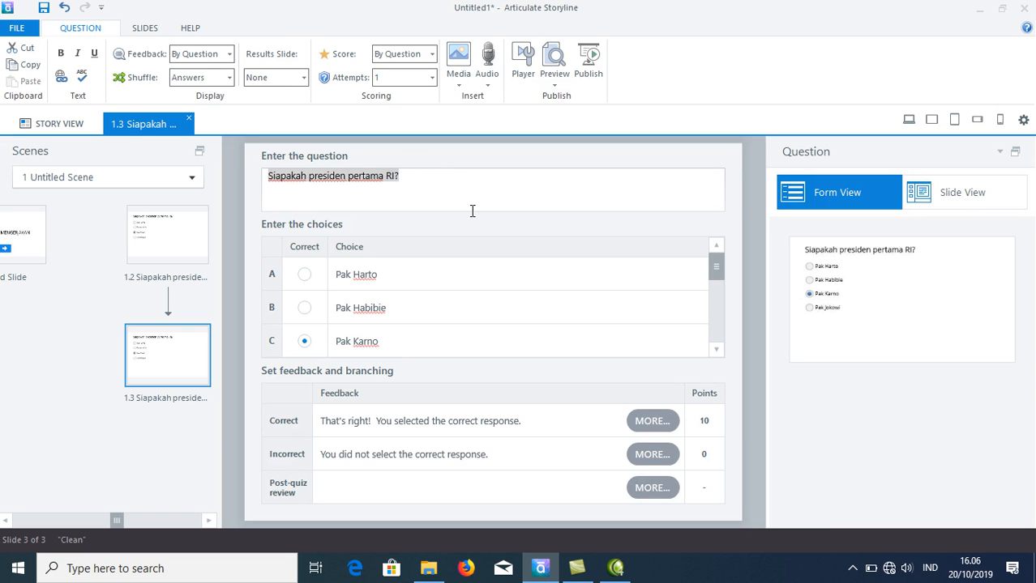
key(BackSpace)
text(Ibukota)
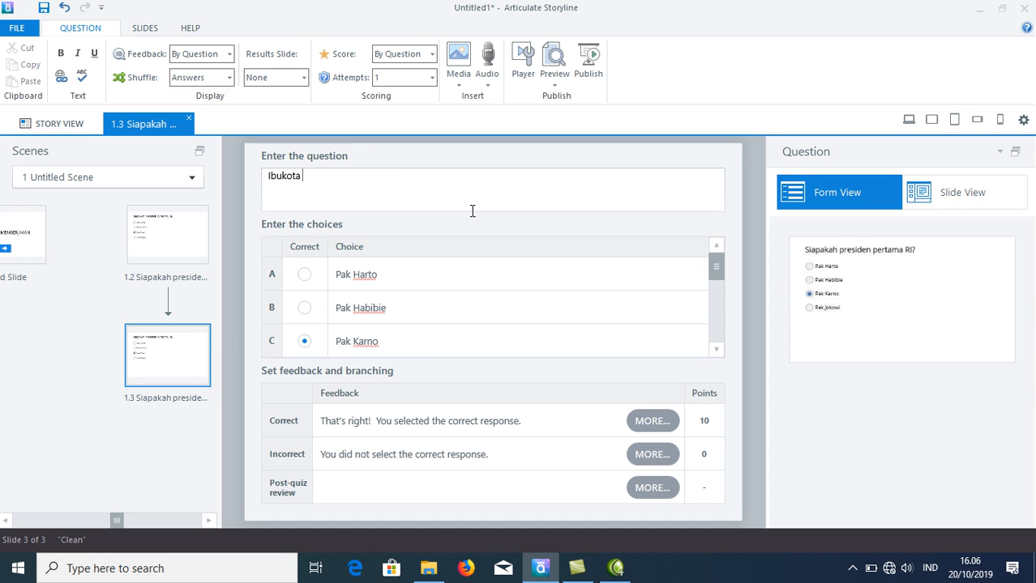
text( Indonesia adala)
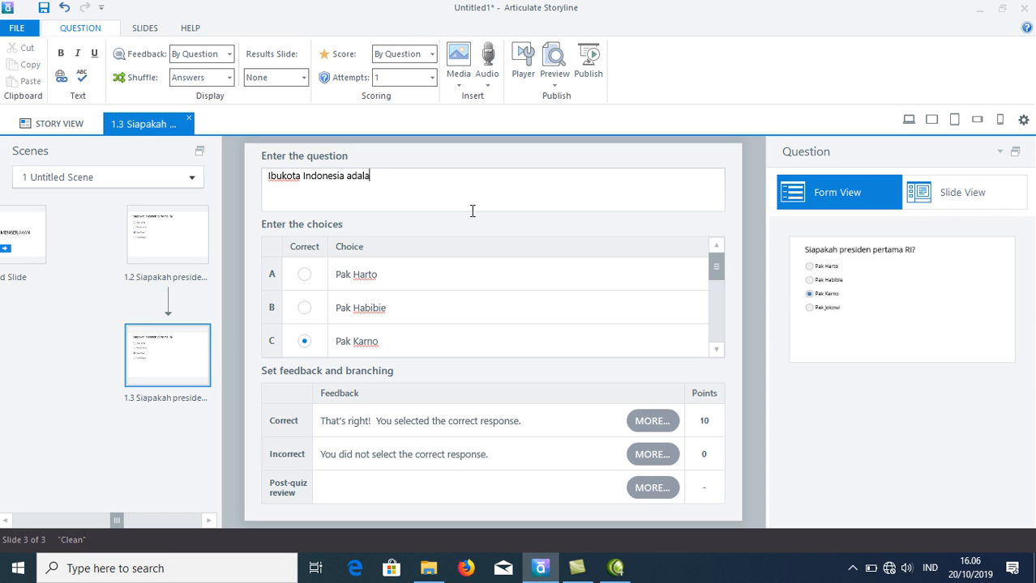
text(h....)
- Replace choices A, B and C of the duplicated question with "Jakarta", "Semarang" and "Bandung"
click(363, 276)
drag(385, 275, 305, 284)
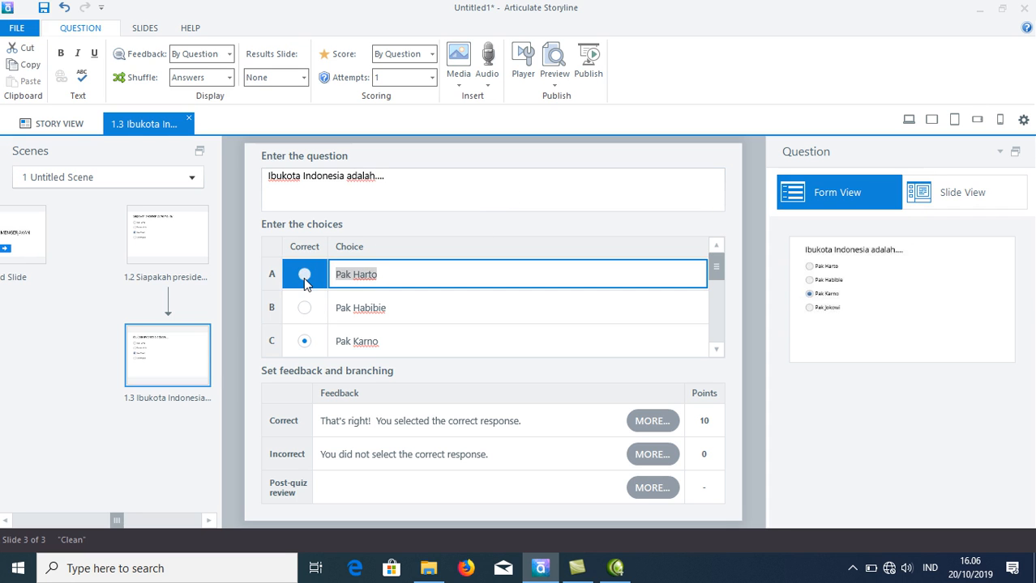
text(J)
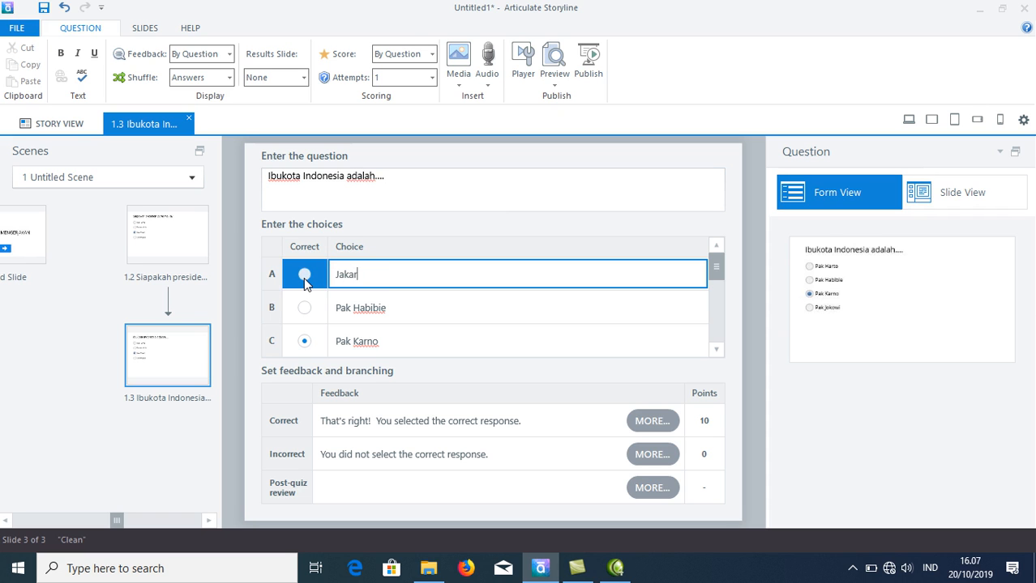
click(380, 307)
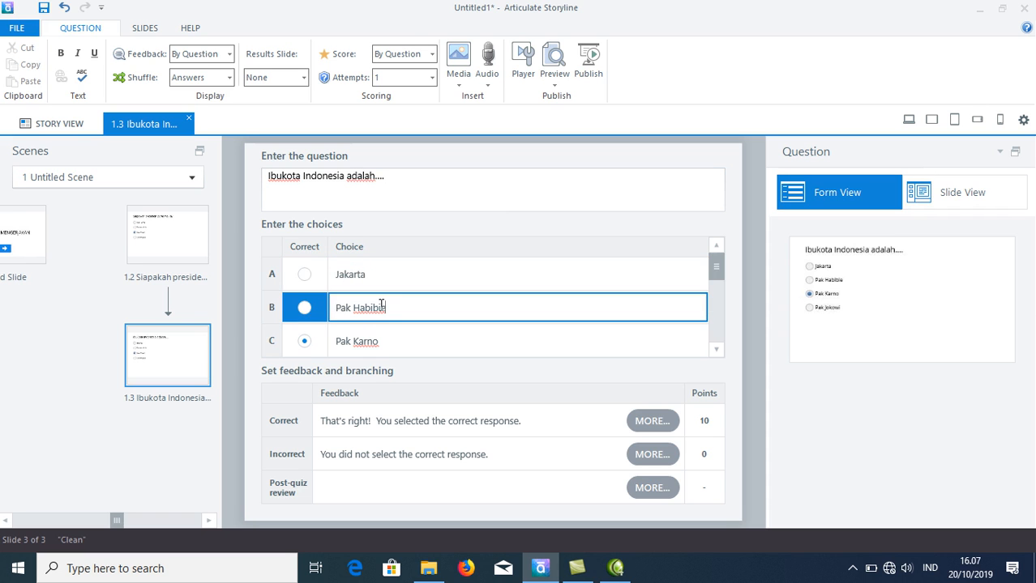
drag(397, 308, 301, 315)
text(Semarang)
click(409, 345)
drag(440, 342, 270, 346)
text(Bandung)
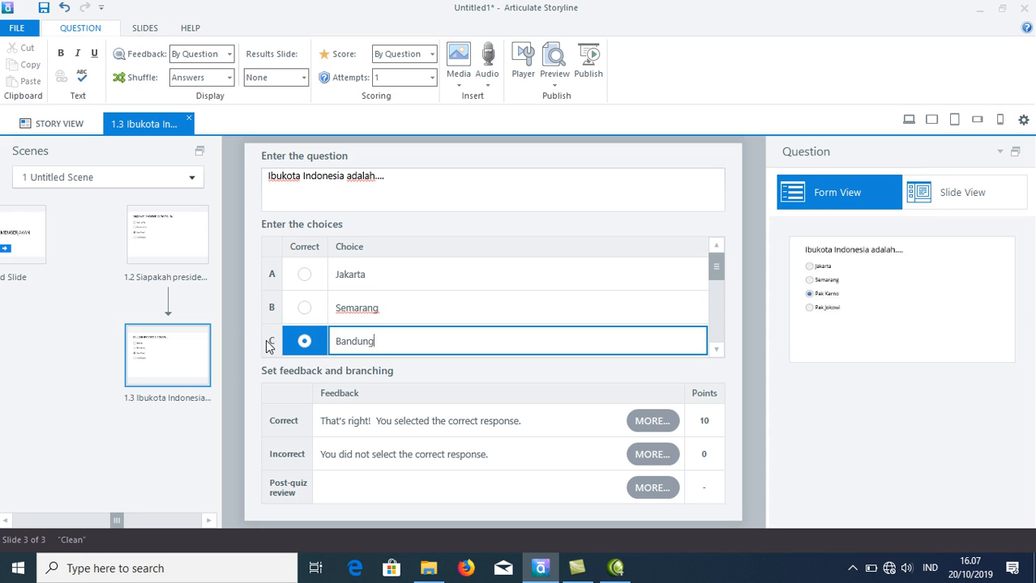
- Replace choice D of the "Ibukota Indonesia adalah...." question with "Demak"
scroll(335, 340, down, 1)
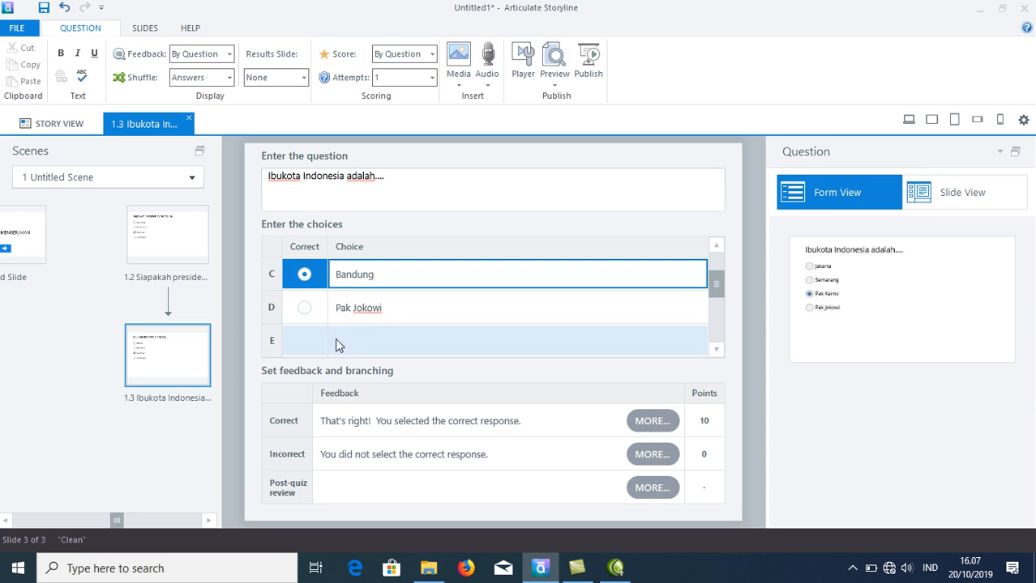
click(384, 306)
drag(384, 306, 306, 309)
text(Demak)
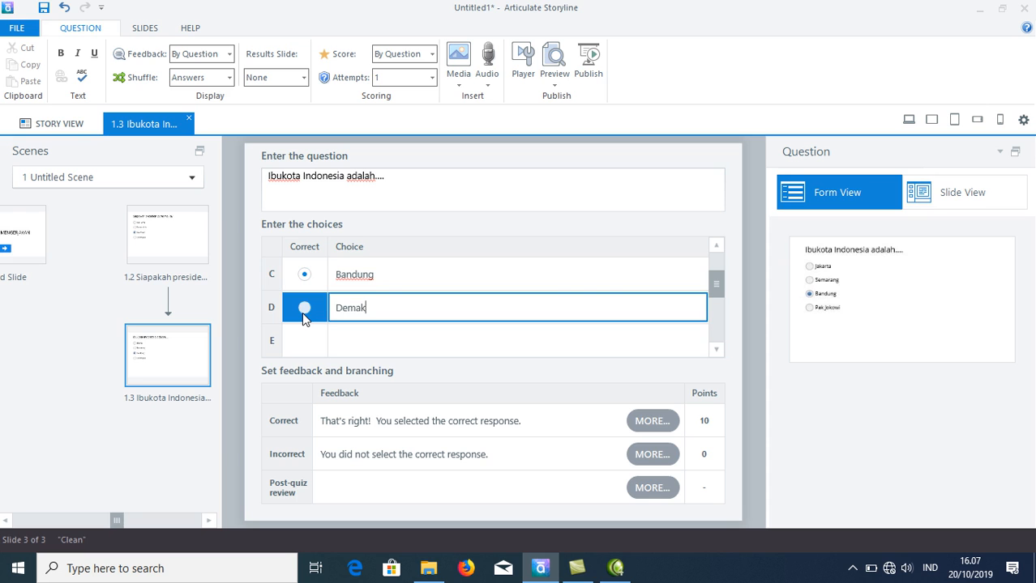
- Mark choice A, "Jakarta", as the correct answer and show the question in slide view
scroll(342, 300, up, 1)
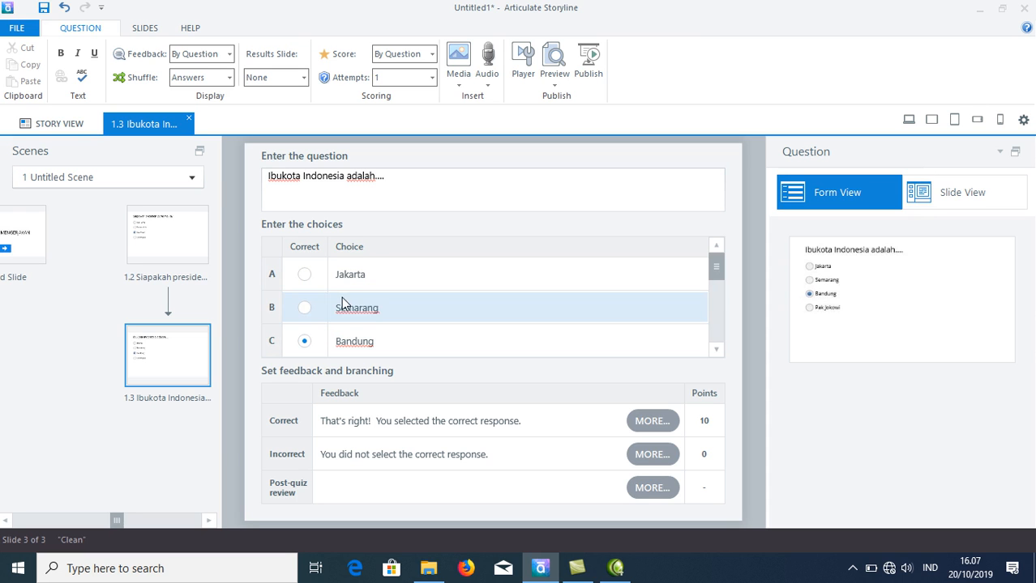
click(304, 275)
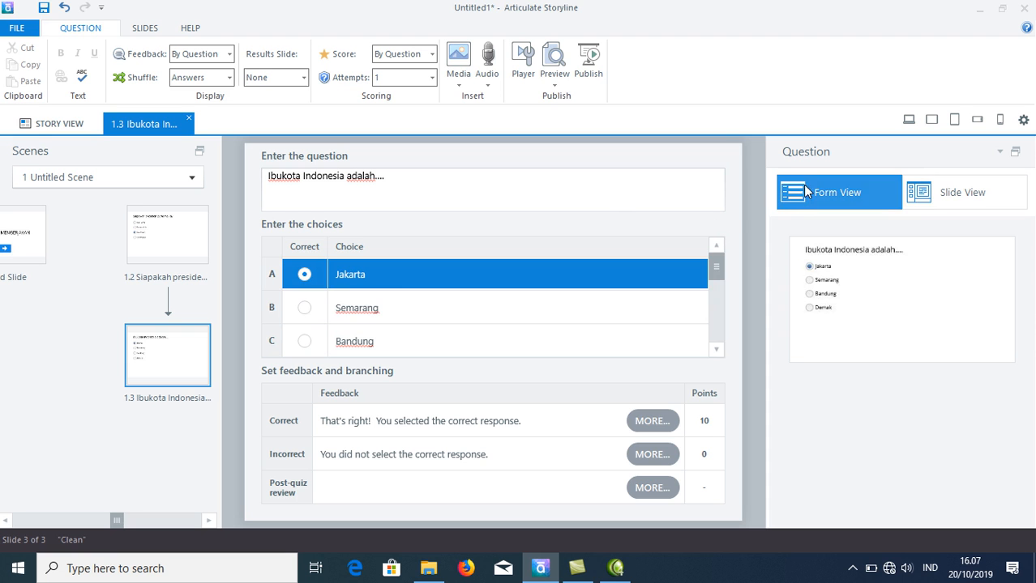
click(956, 197)
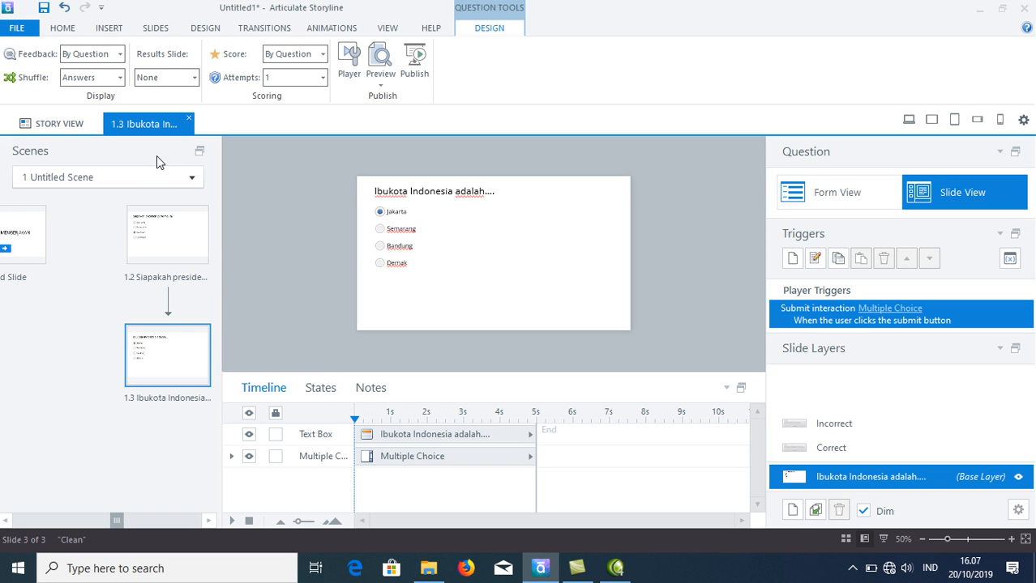
- Insert a built-in Graded Result Slide after the second question
click(109, 30)
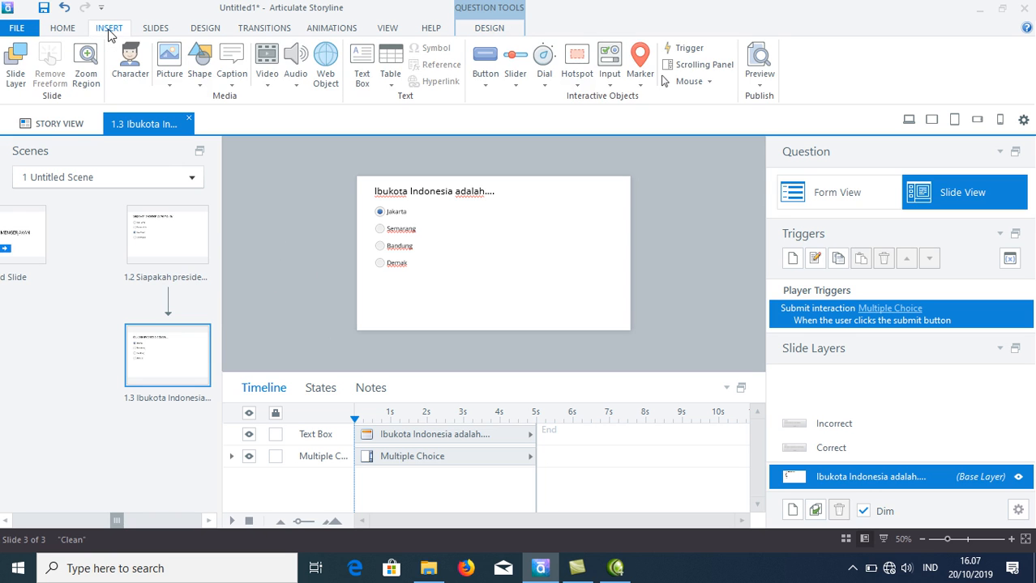
click(156, 27)
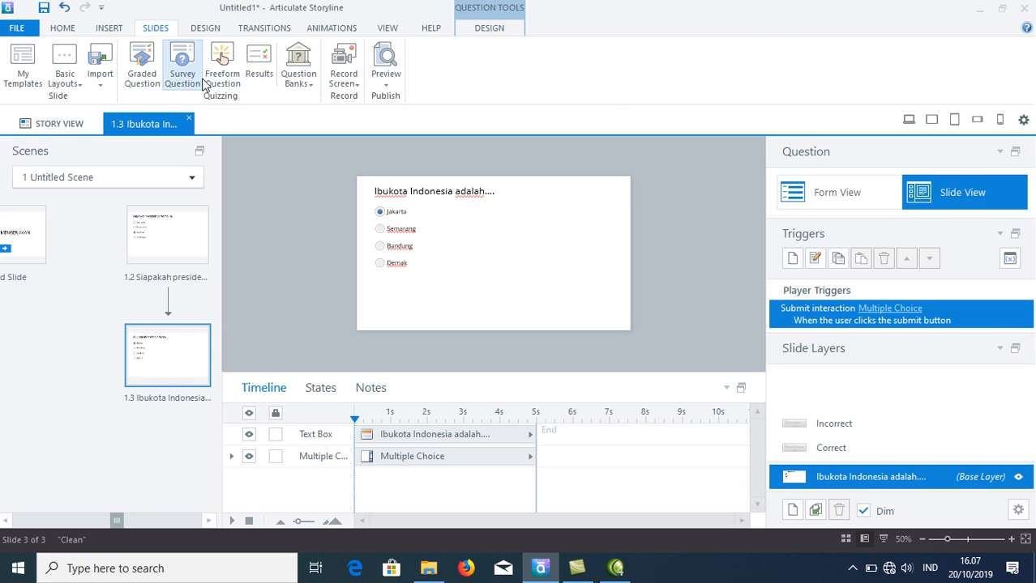
click(260, 76)
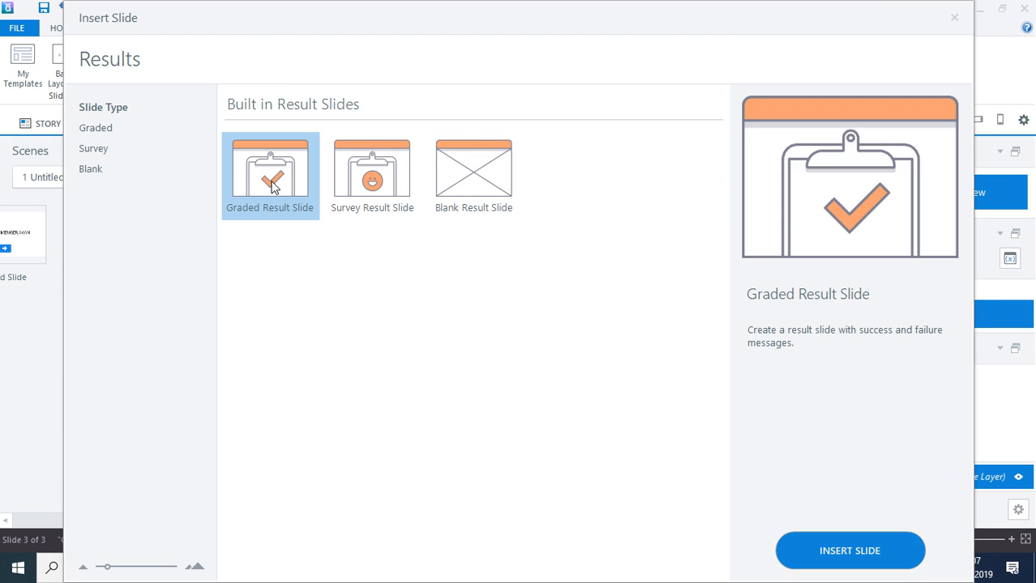
click(840, 552)
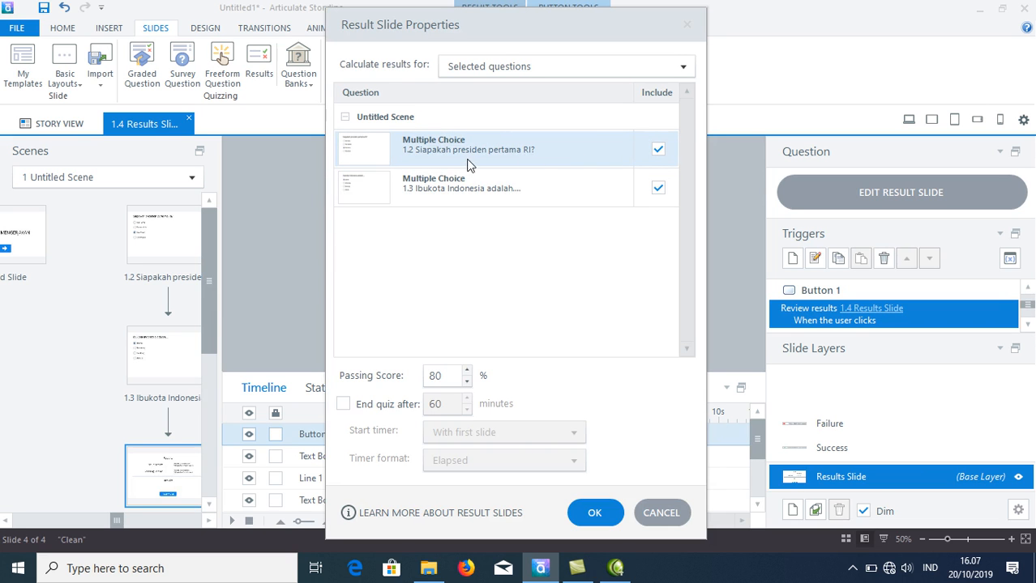
- Accept the result slide properties with both multiple-choice questions included and the quiz time limit off
click(657, 189)
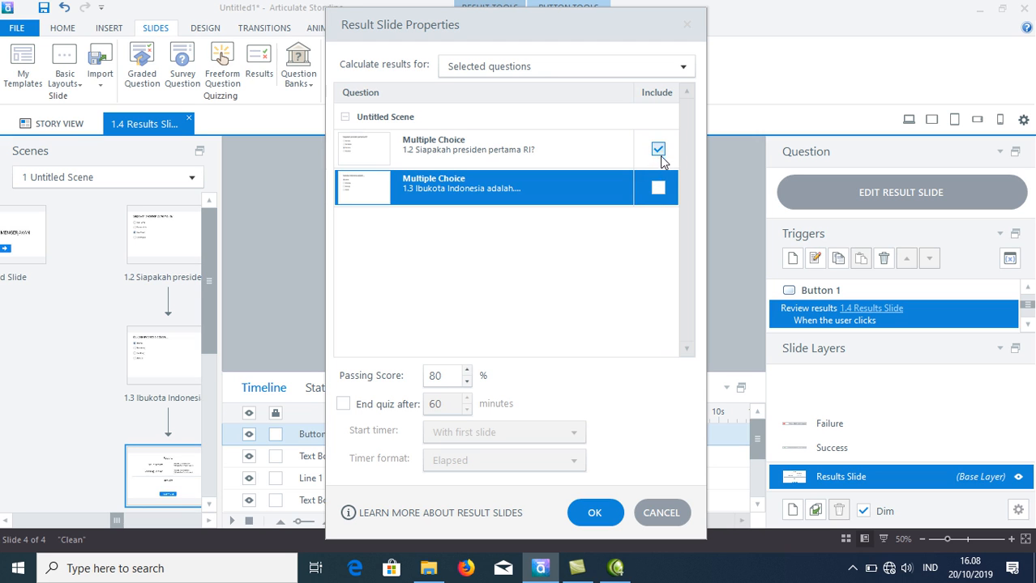
click(658, 188)
click(344, 404)
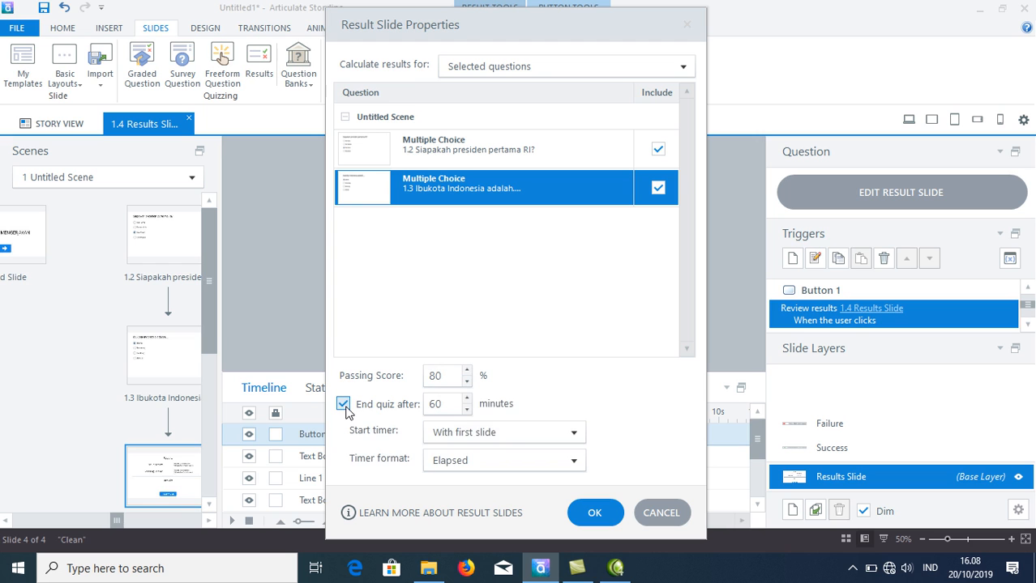
click(343, 404)
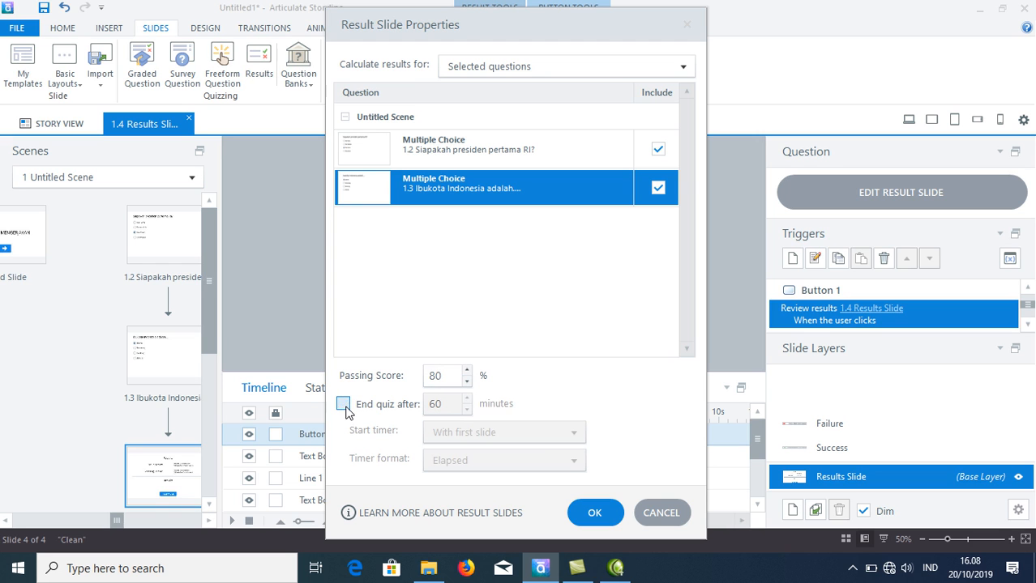
click(603, 517)
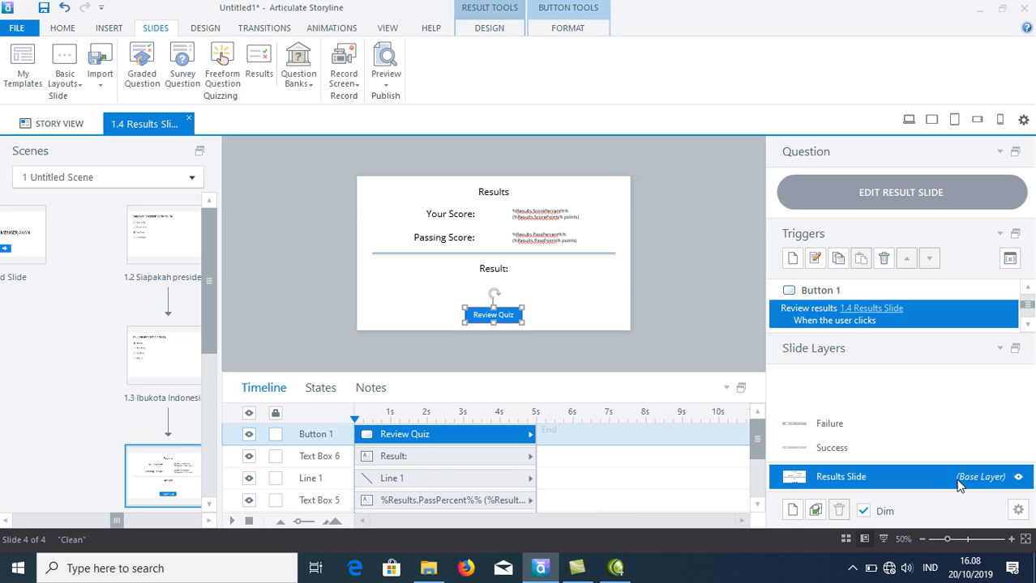
- Look at the results slide's advance and navigation properties and dismiss them without changes
click(1018, 511)
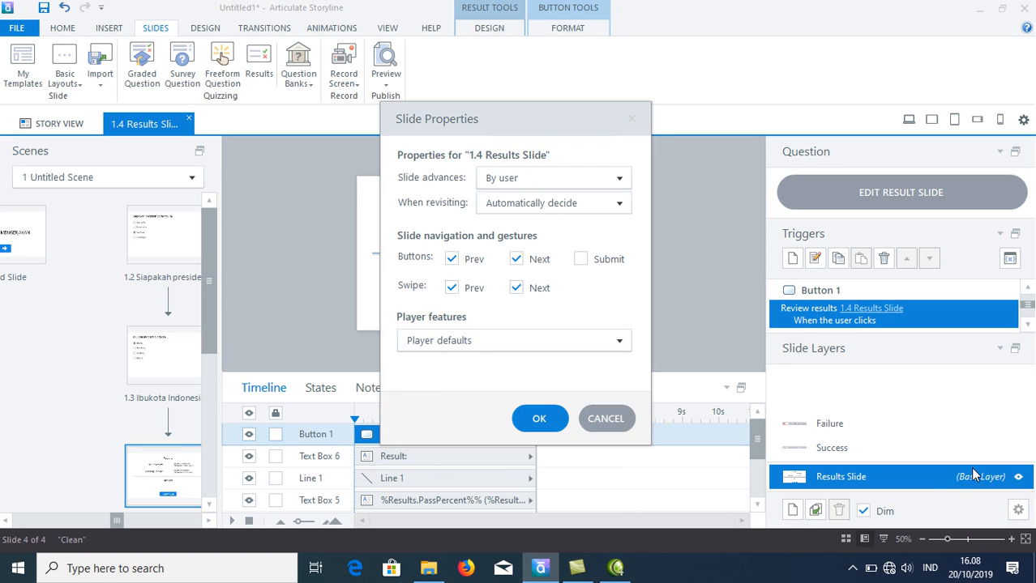
click(616, 419)
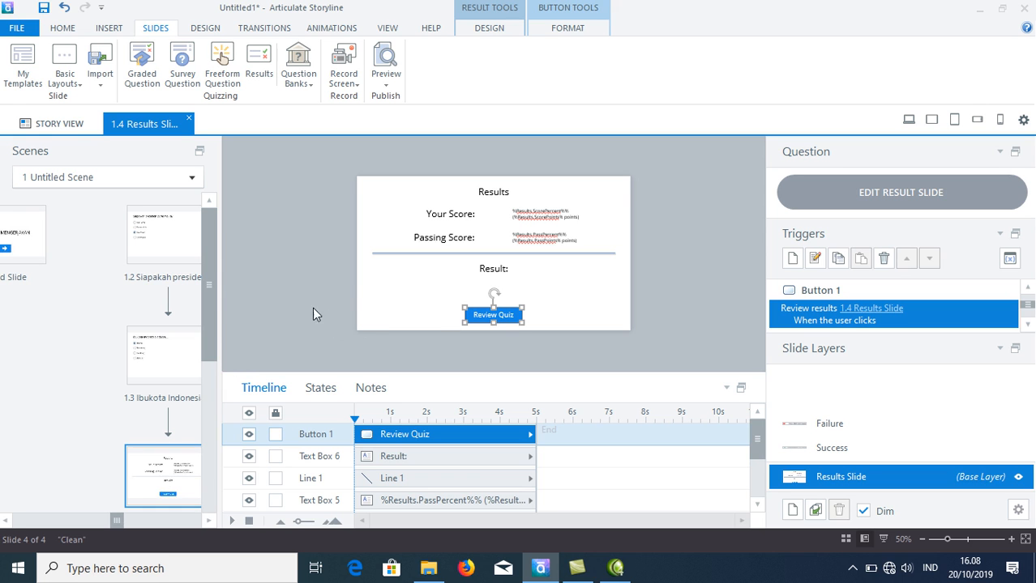
- Add a trigger to the arrow button on slide 1.1 that jumps to slide 1.2 when the user clicks it
click(17, 253)
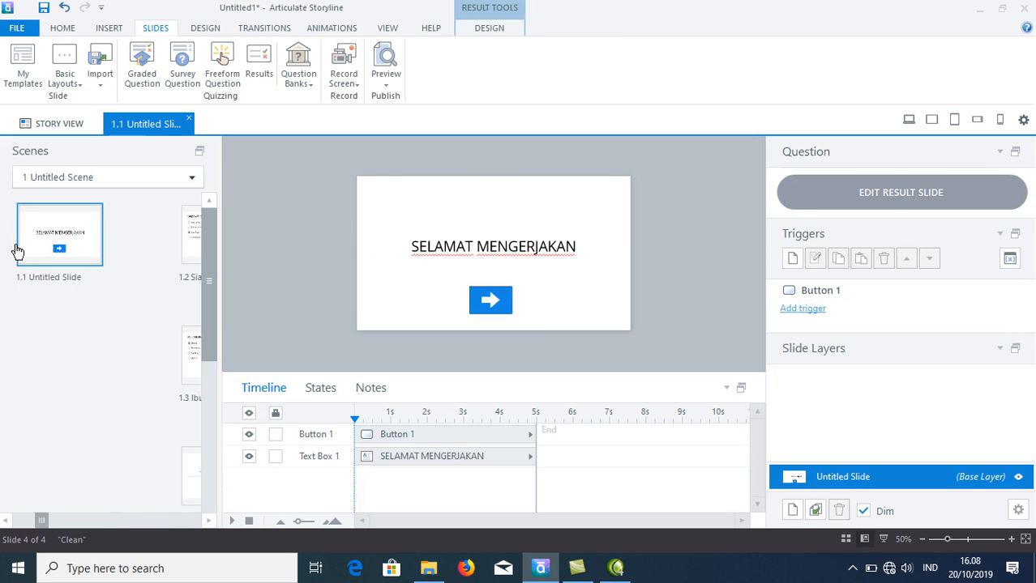
click(491, 293)
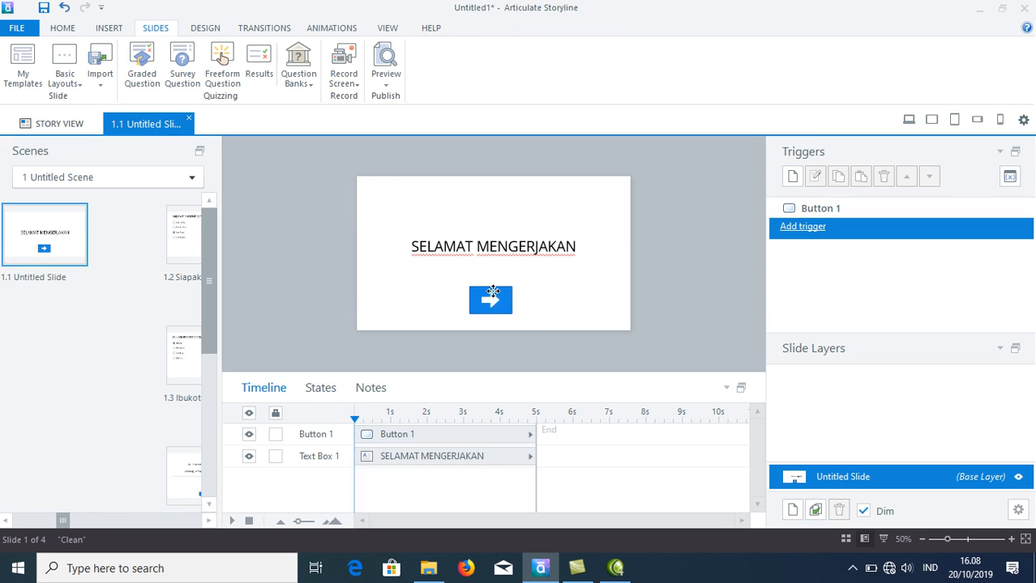
click(805, 228)
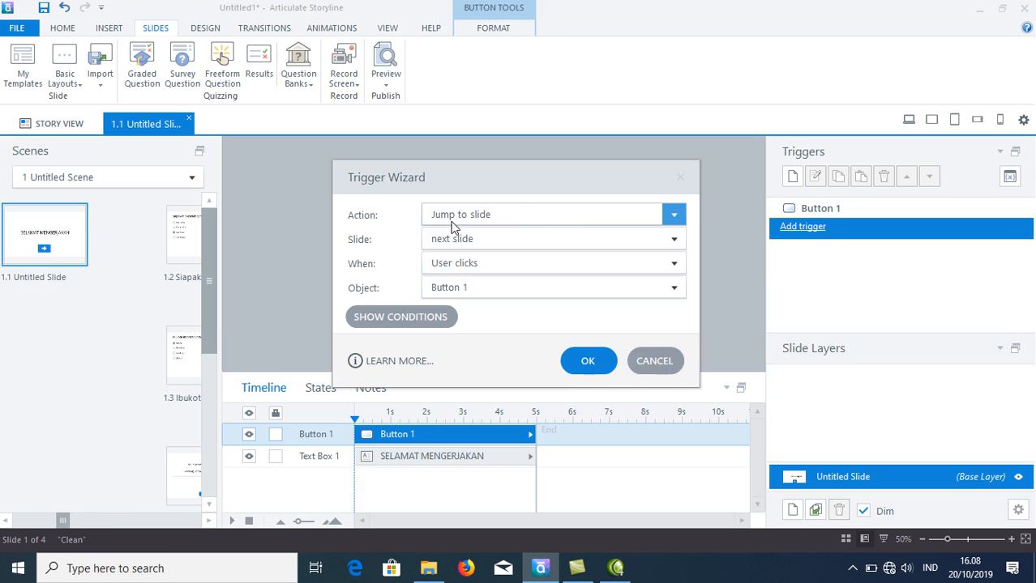
click(489, 241)
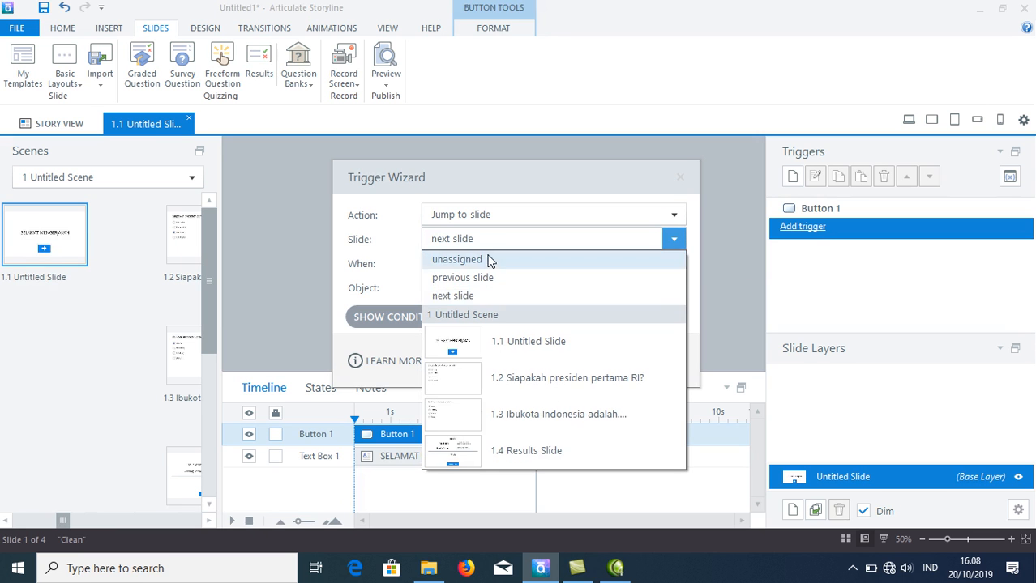
click(532, 379)
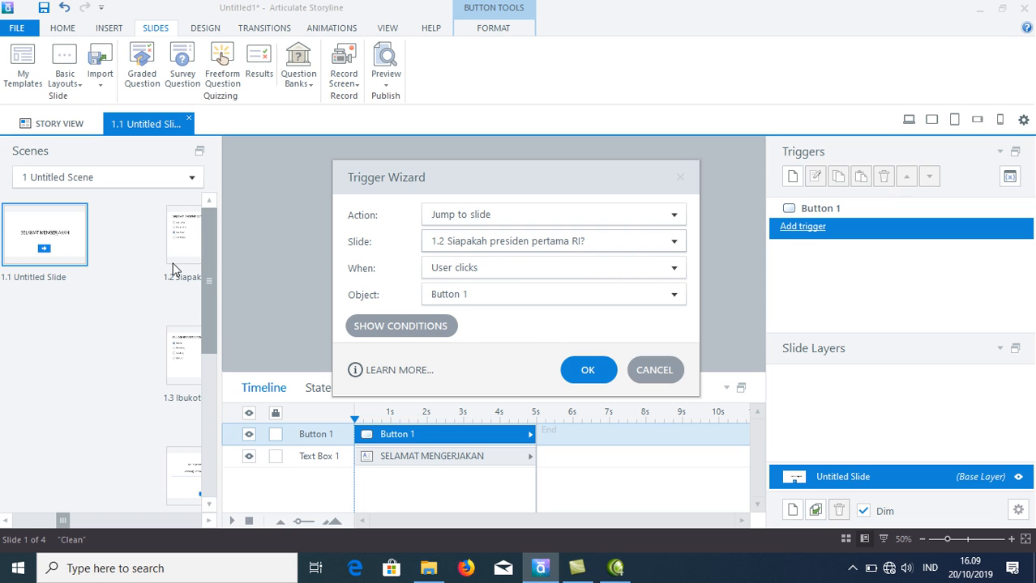
click(585, 371)
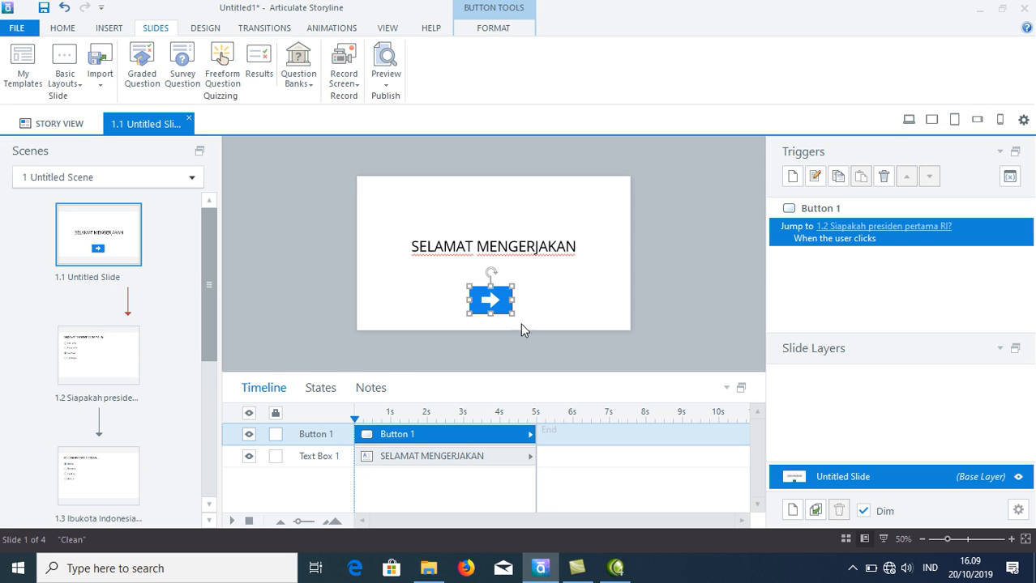
- Preview the entire project, start the quiz with the arrow button, and submit "Pak Karno" for the first question
click(385, 84)
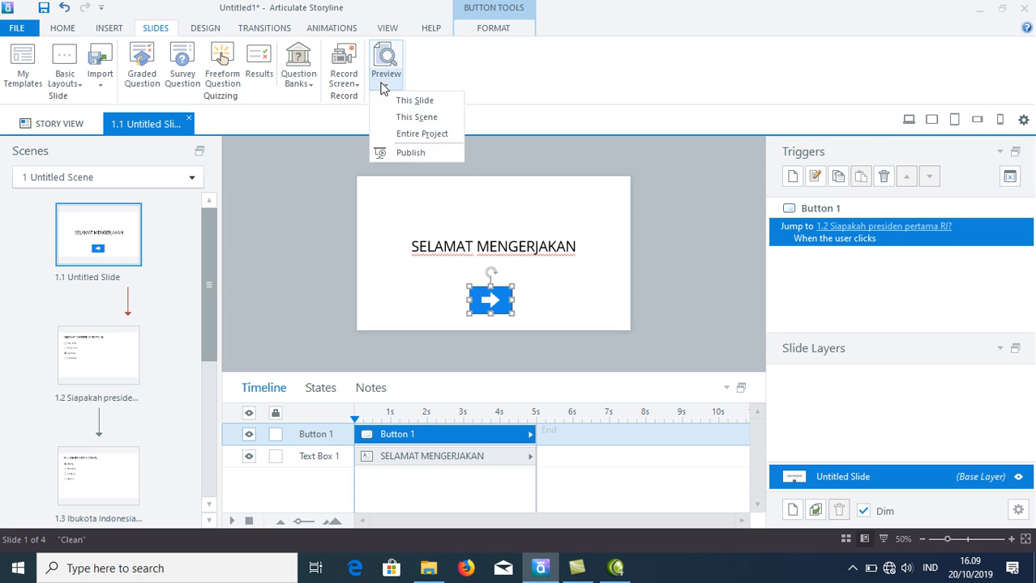
click(411, 136)
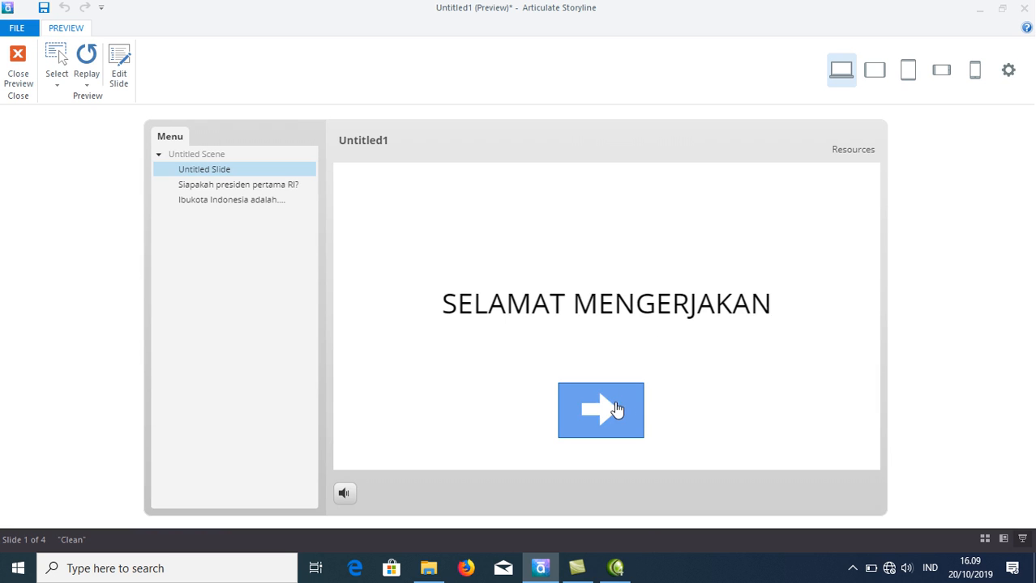
click(610, 412)
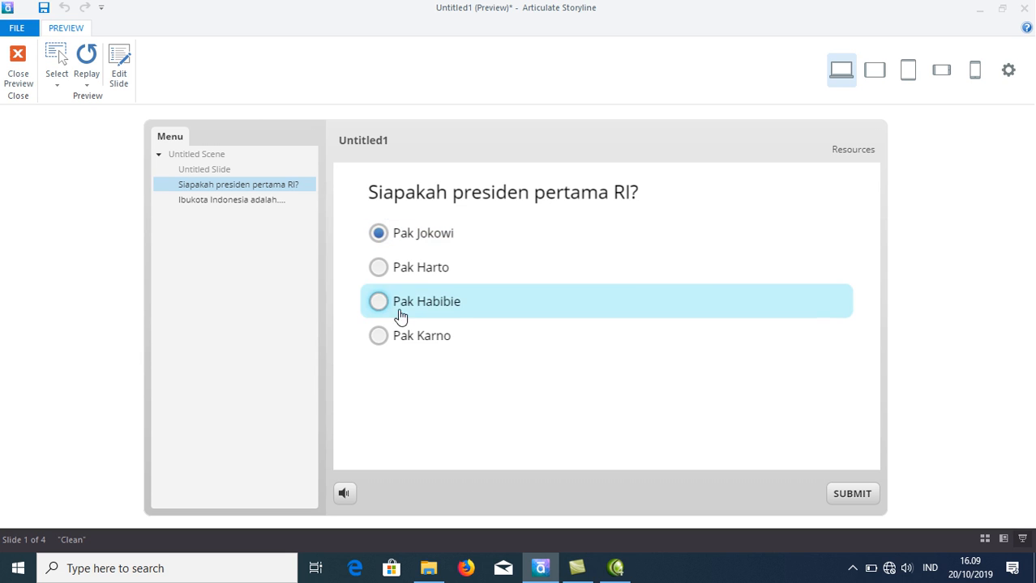
click(378, 336)
click(847, 495)
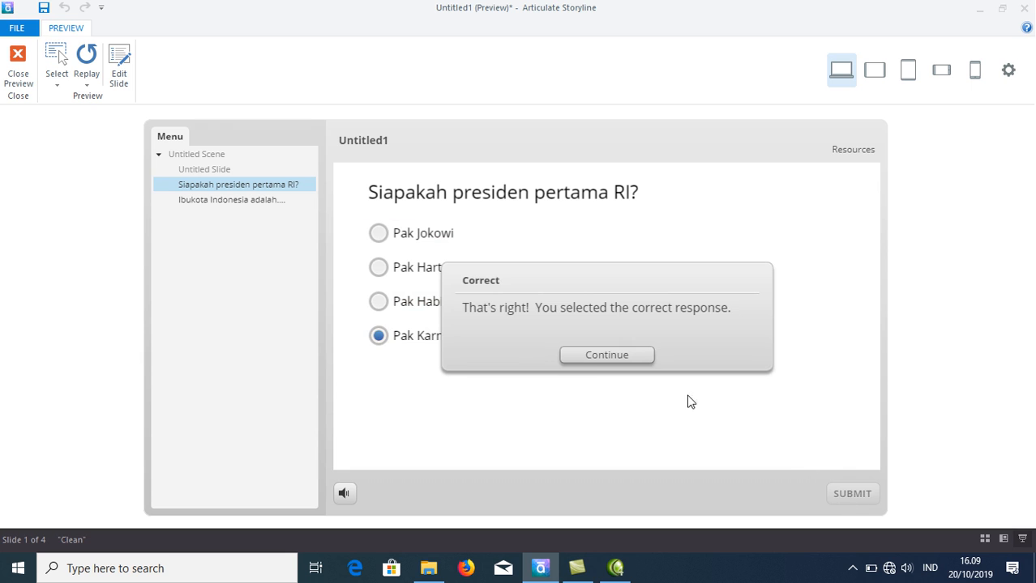
click(609, 360)
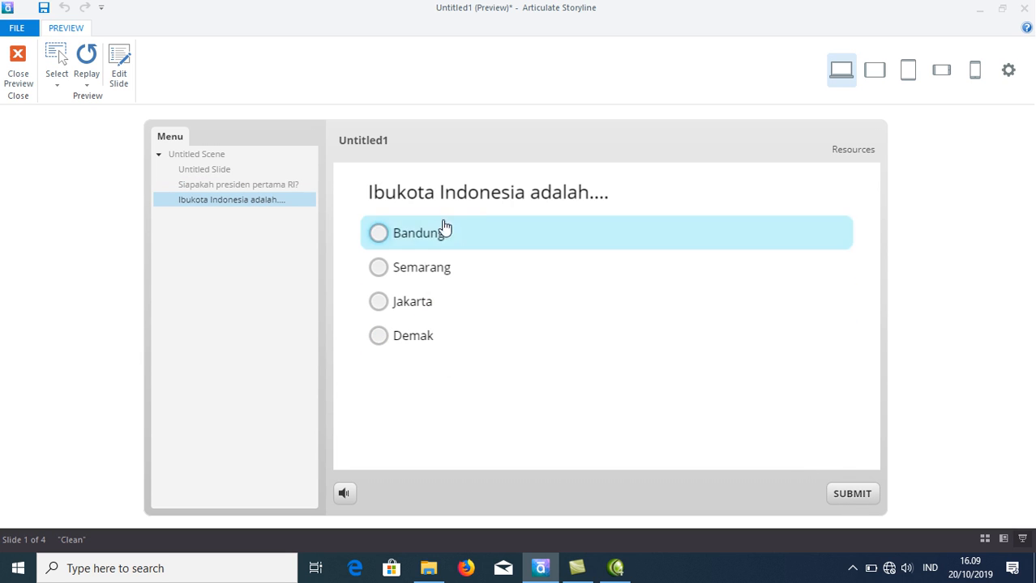
- Submit "Jakarta" for the second question, continue to the results slide, and close the preview
click(388, 310)
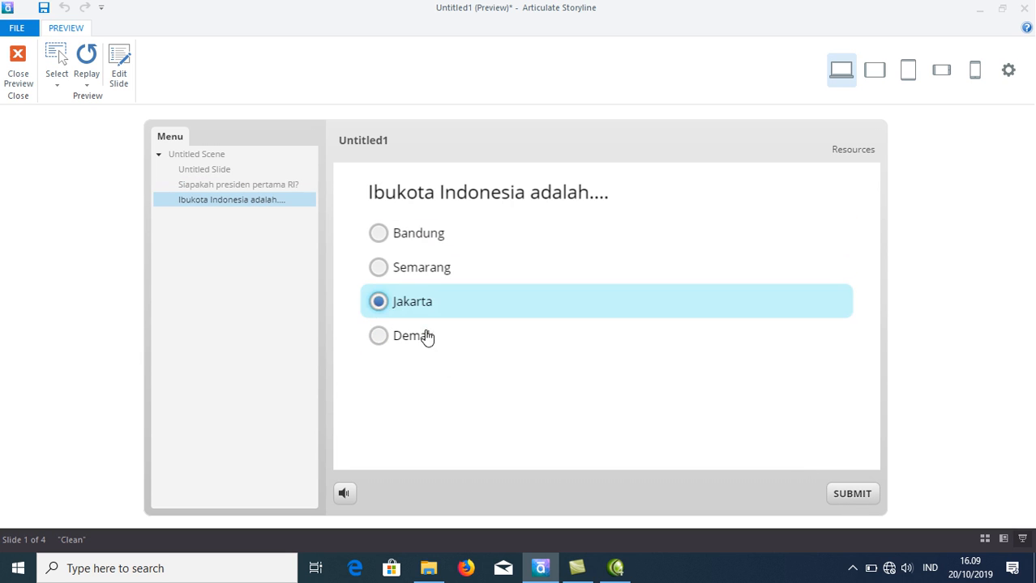
click(840, 492)
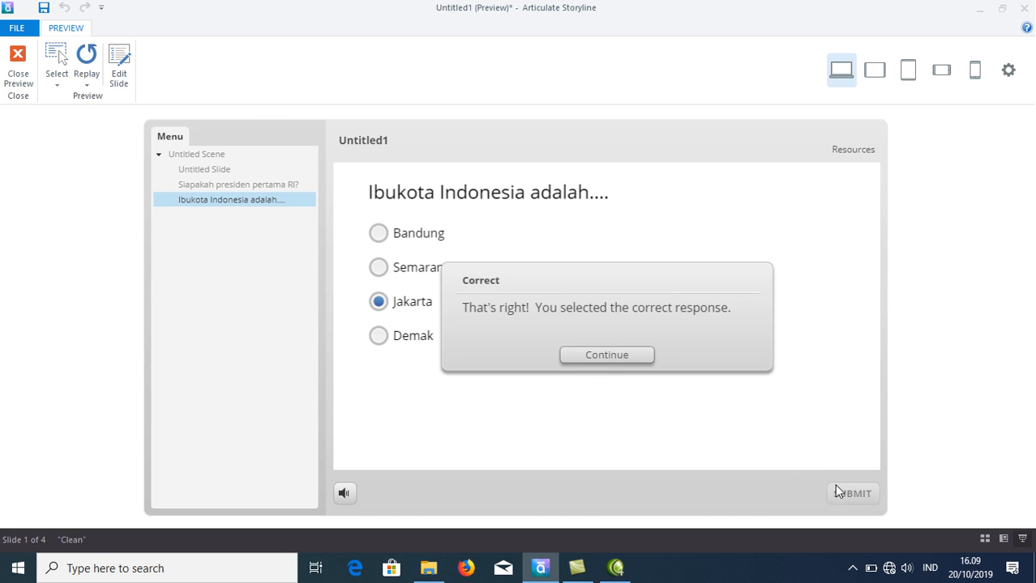
click(616, 358)
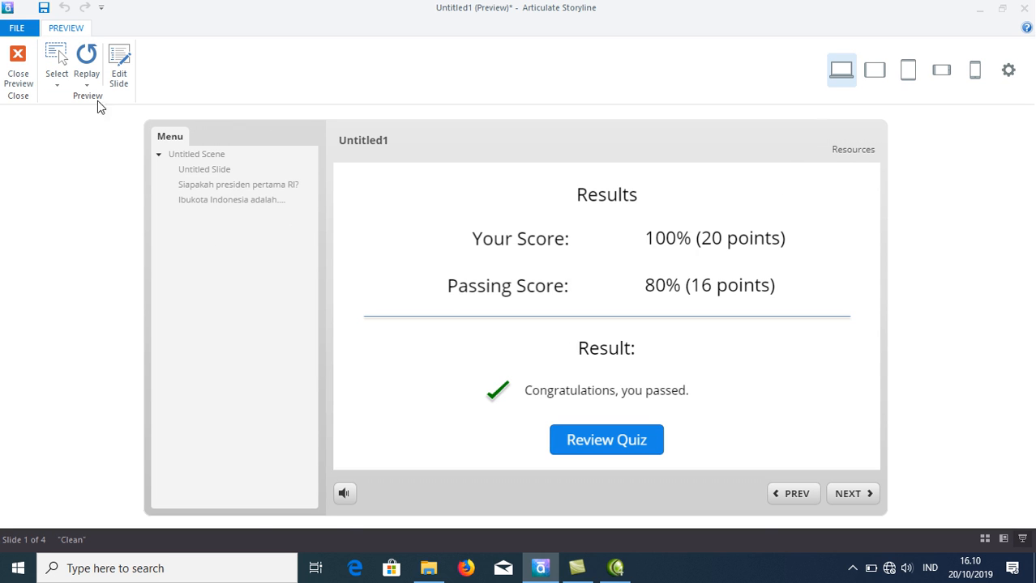
click(20, 63)
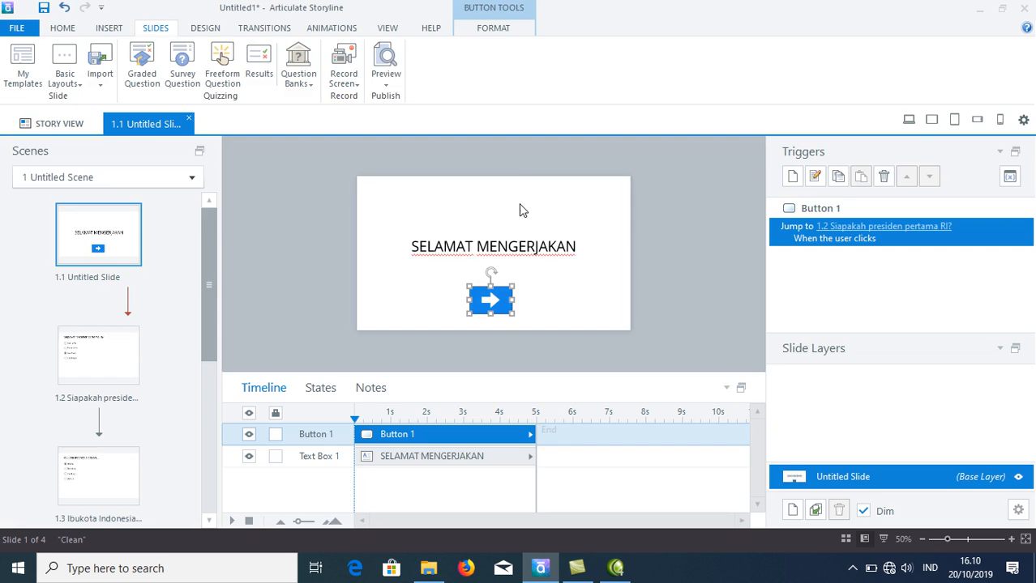
- Open the player properties from story view and turn off the Resources tab, the Menu tab and the title
click(389, 29)
click(62, 124)
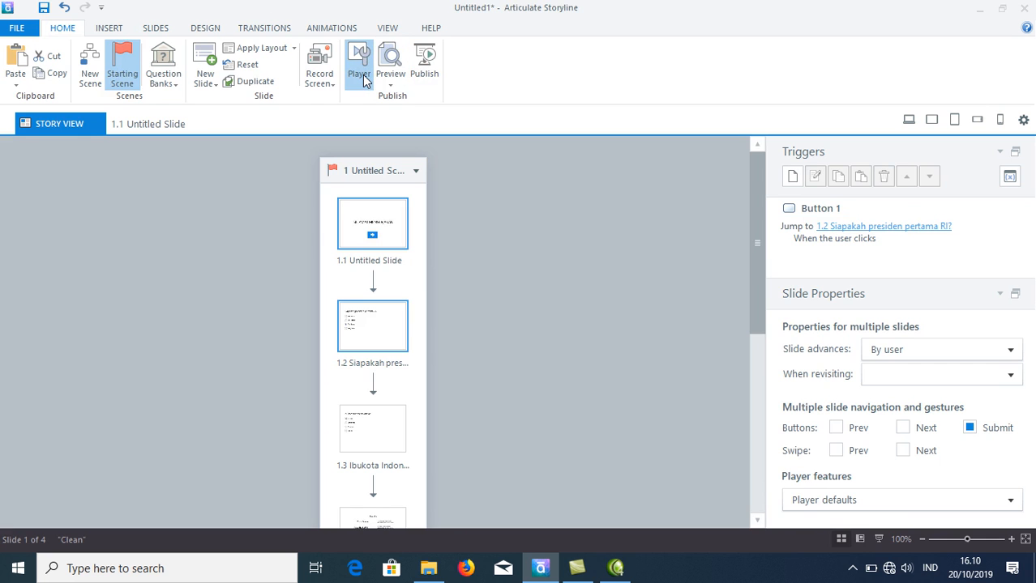
click(363, 75)
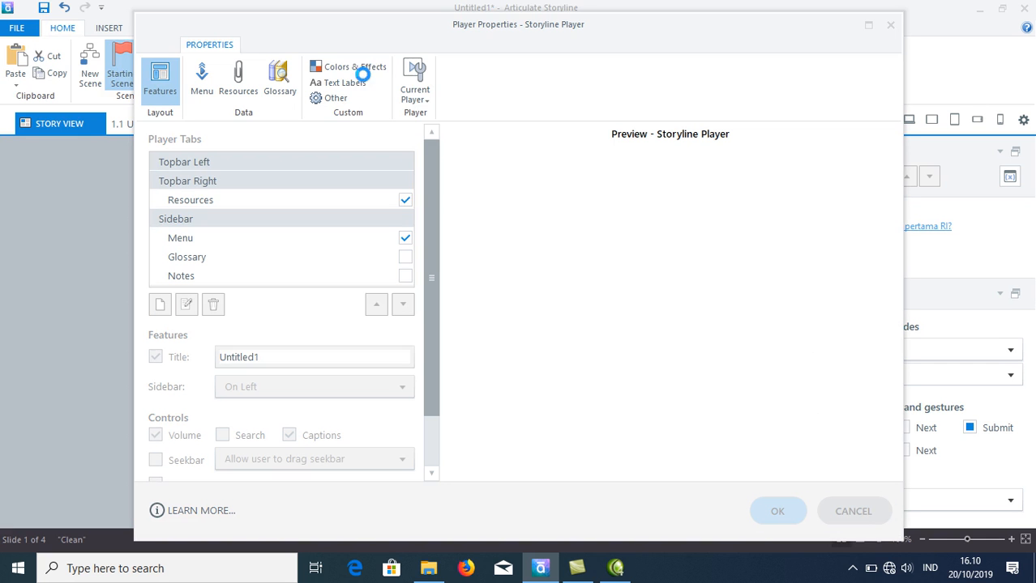
click(406, 200)
click(405, 239)
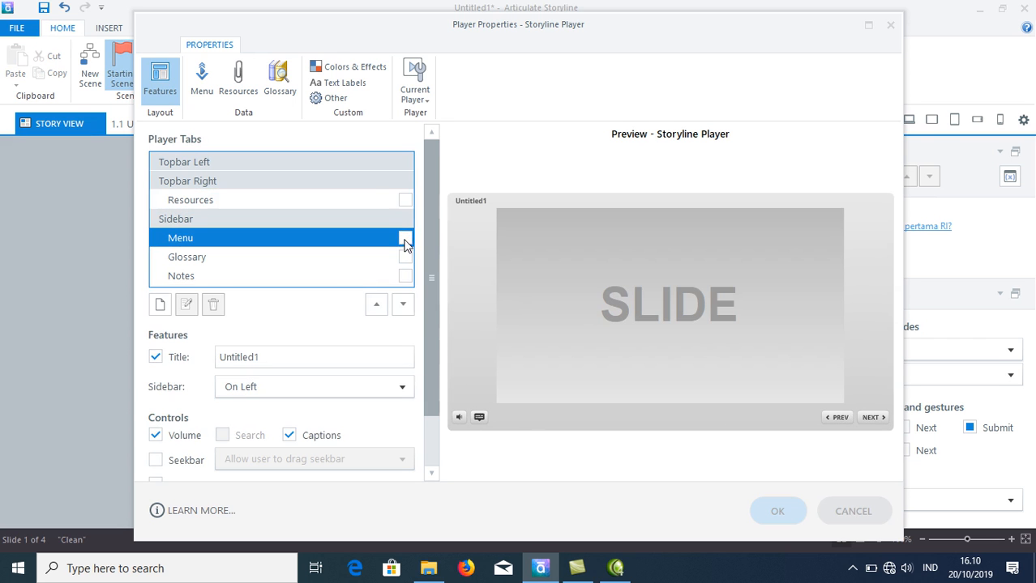
click(155, 358)
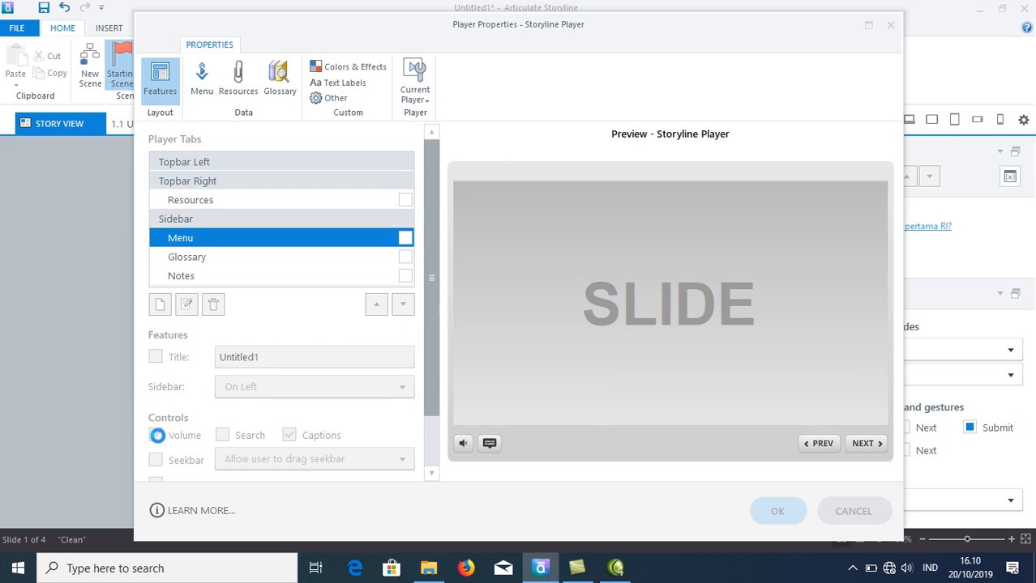
- Turn off the player's volume and captions controls and apply the player settings
click(157, 436)
click(290, 436)
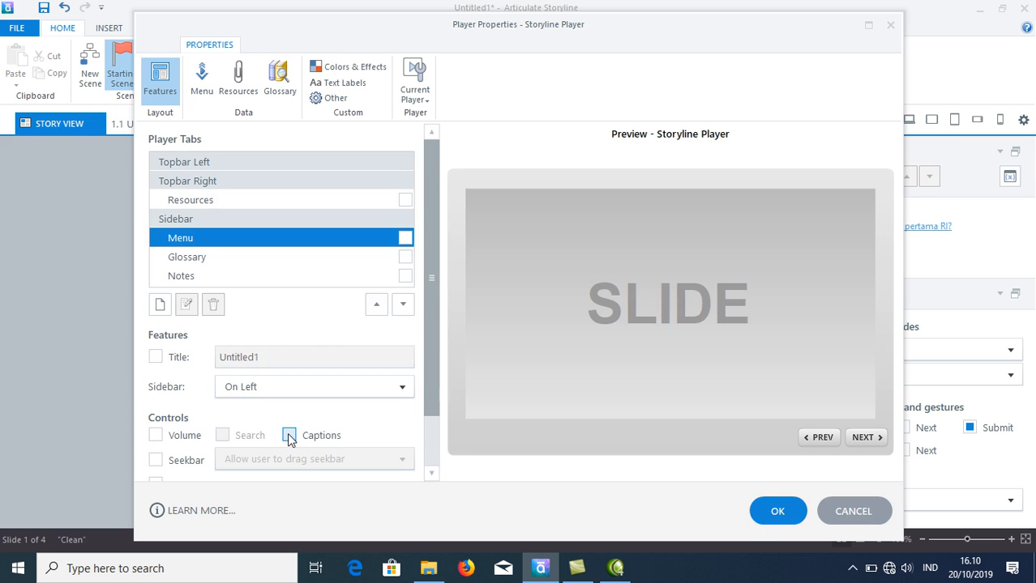
scroll(321, 425, down, 2)
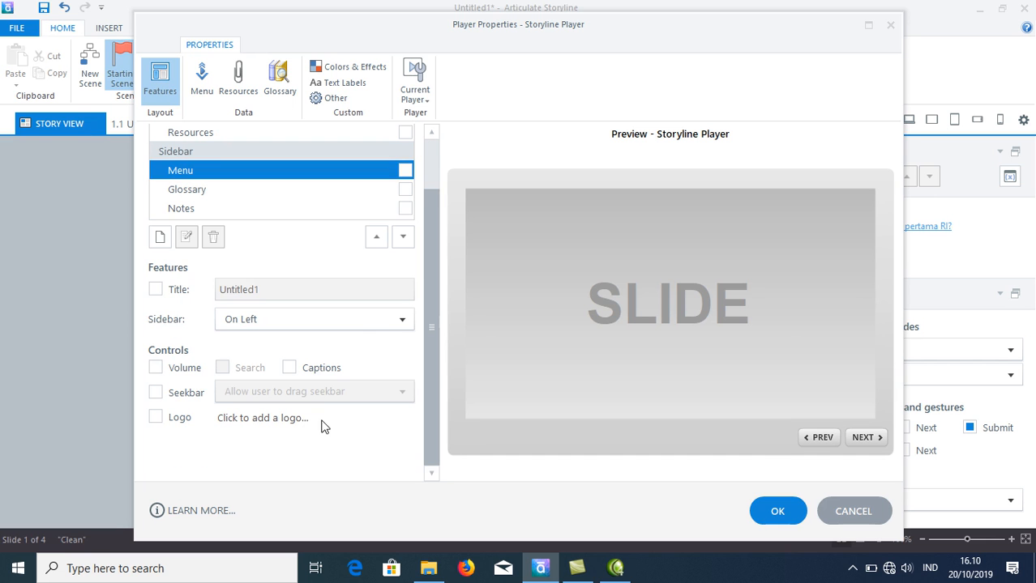
click(777, 512)
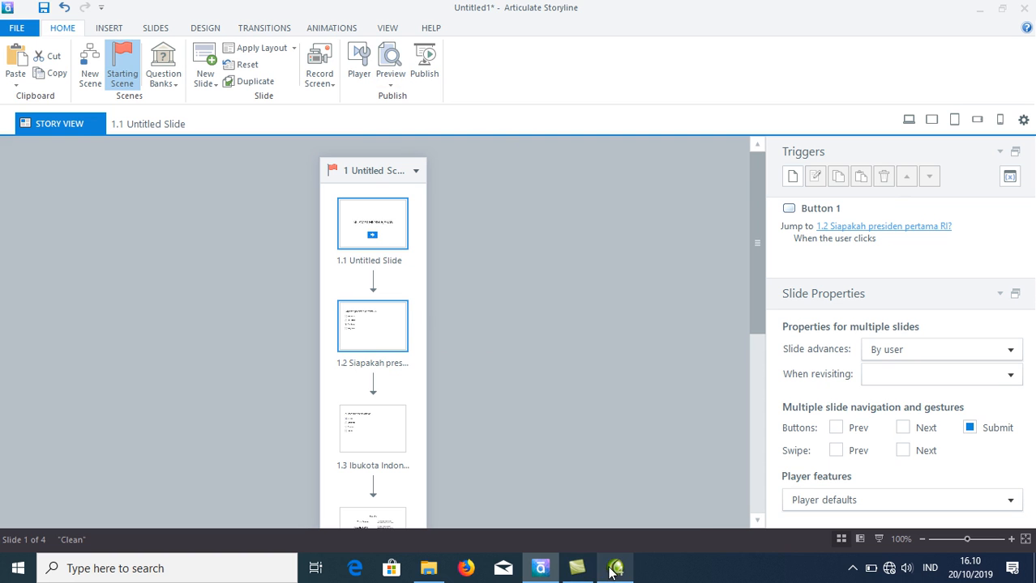
double_click(852, 569)
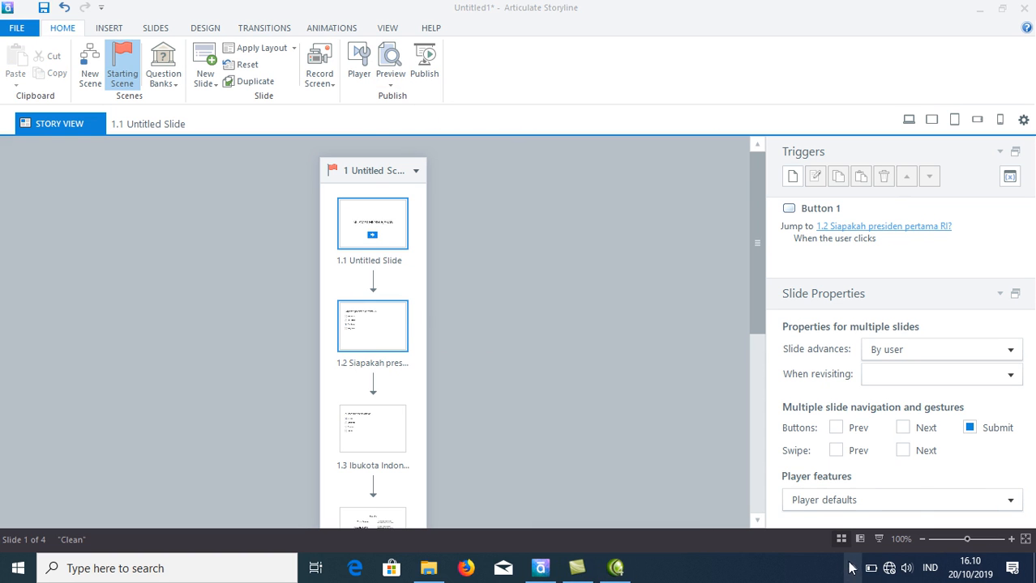
click(853, 569)
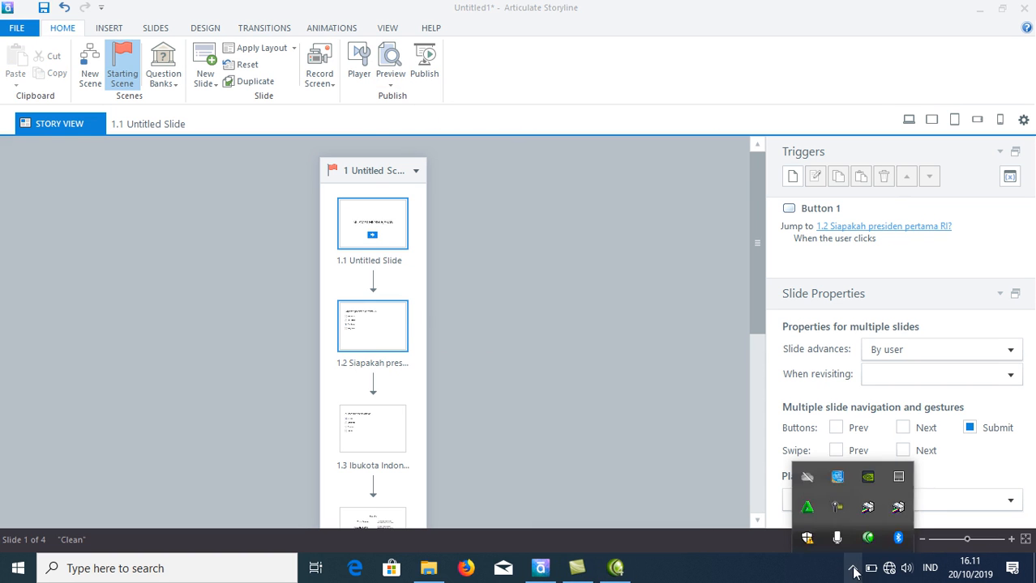